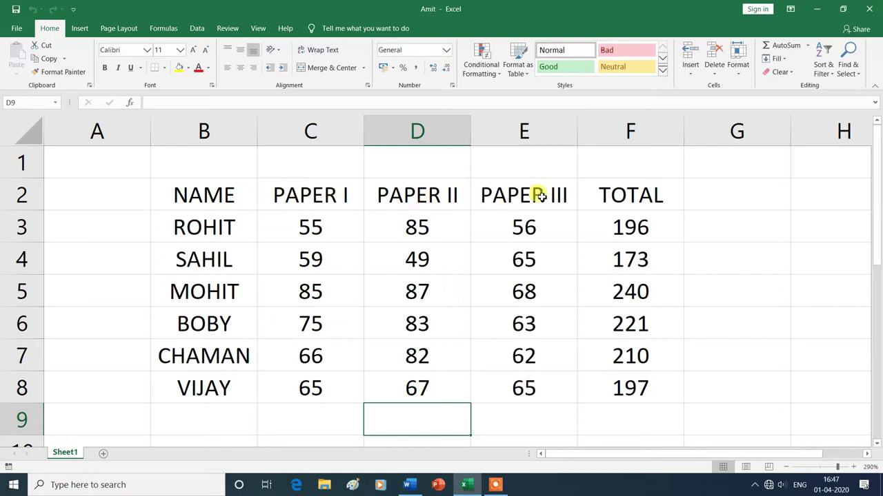
Bold the header row NAME to TOTAL, then remove the bold again
left_click(163, 192)
left_click_drag(163, 192, 603, 204)
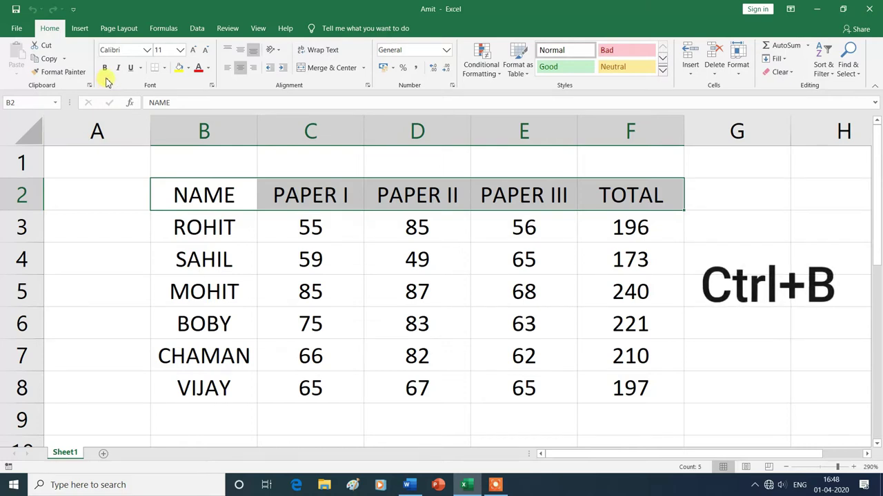
left_click(104, 69)
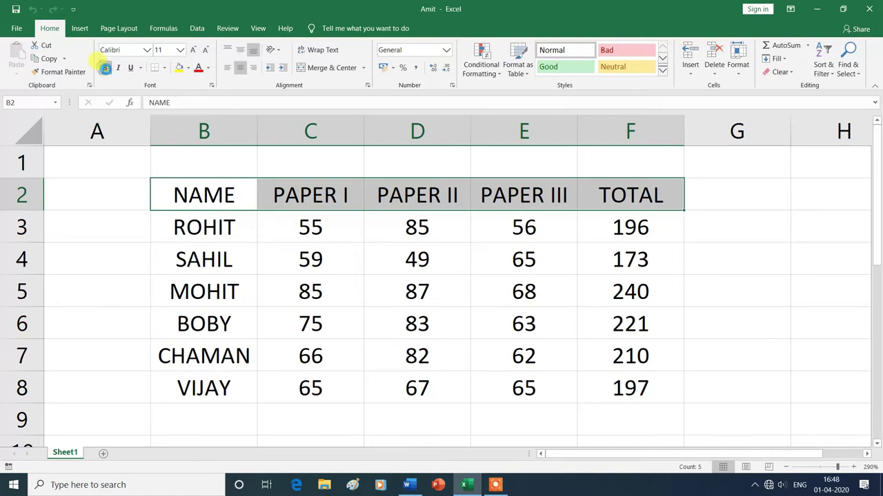
left_click(842, 358)
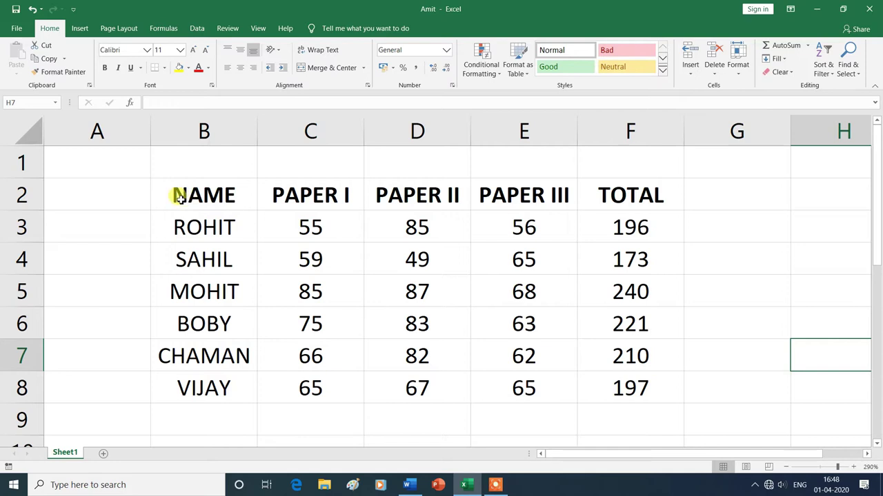
left_click_drag(163, 190, 591, 191)
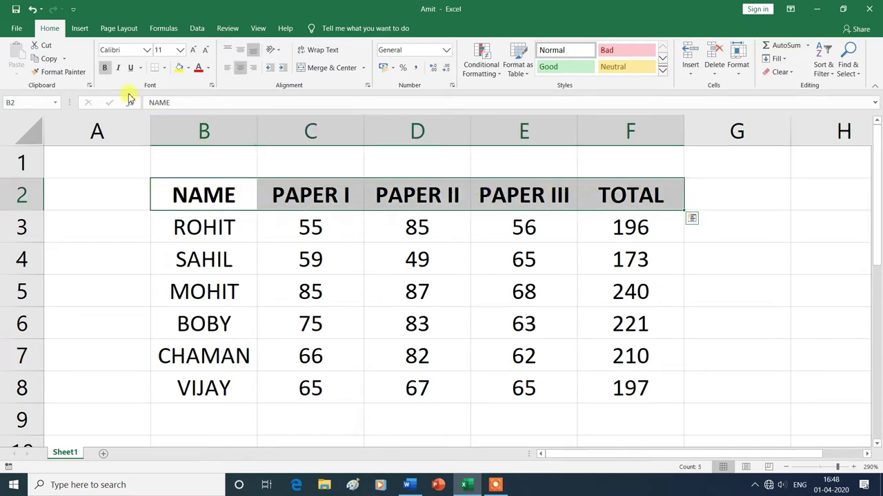
left_click(107, 69)
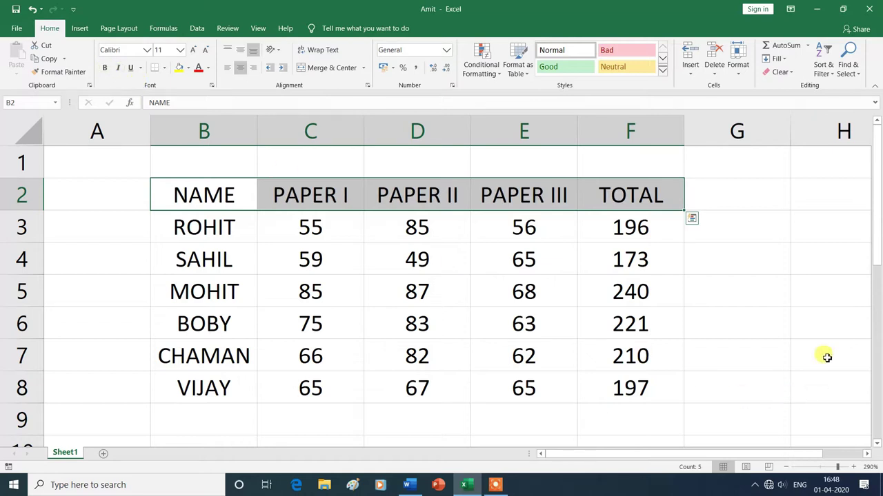
left_click(831, 324)
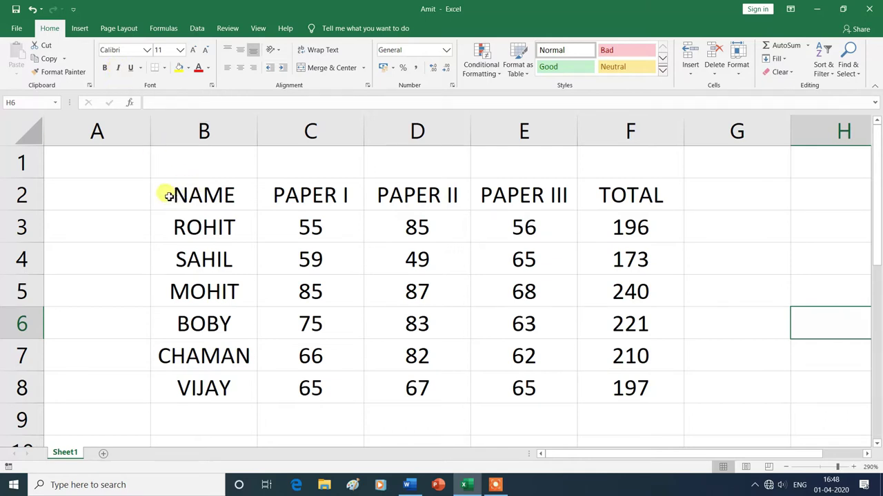
Italicize the header row B2:F2 and check the result
left_click_drag(168, 197, 595, 202)
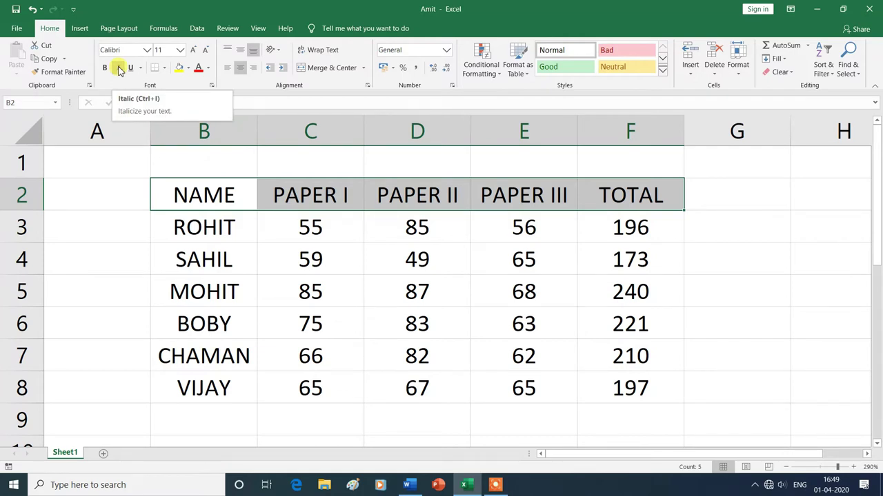
left_click(119, 68)
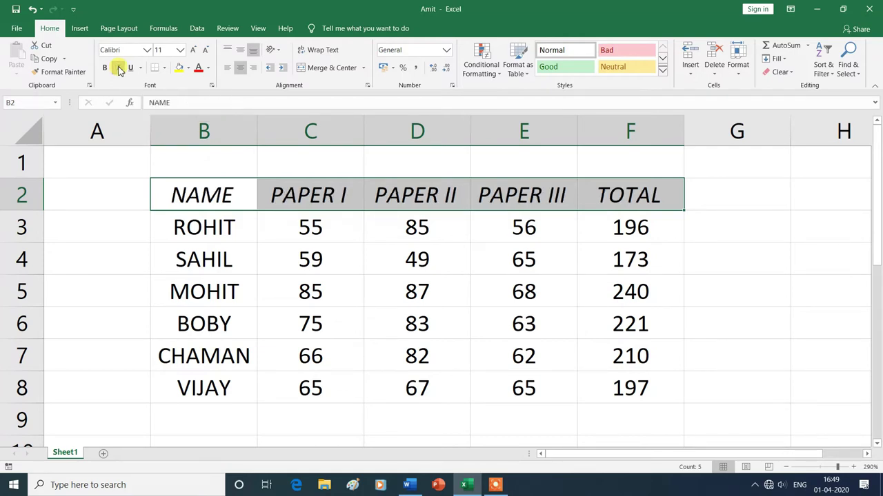
left_click(845, 355)
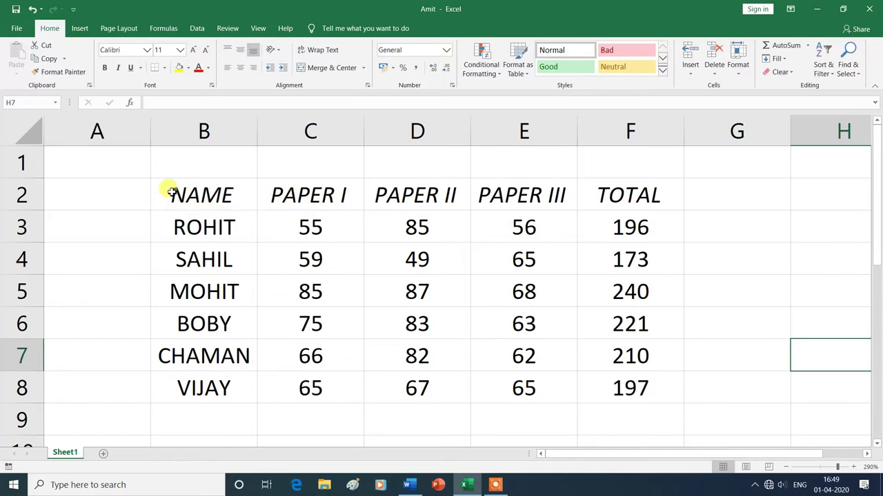
left_click_drag(166, 193, 580, 199)
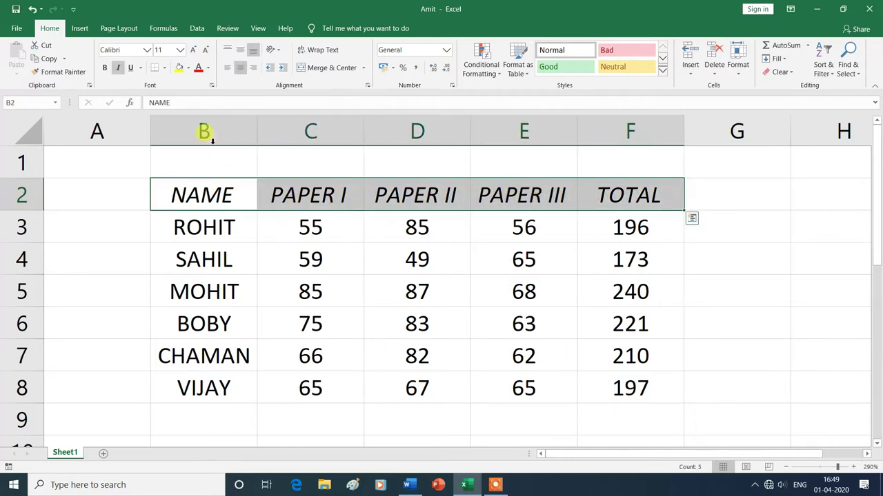
Remove the italics from the header row; underline is also toggled on empty cell H5
left_click(119, 68)
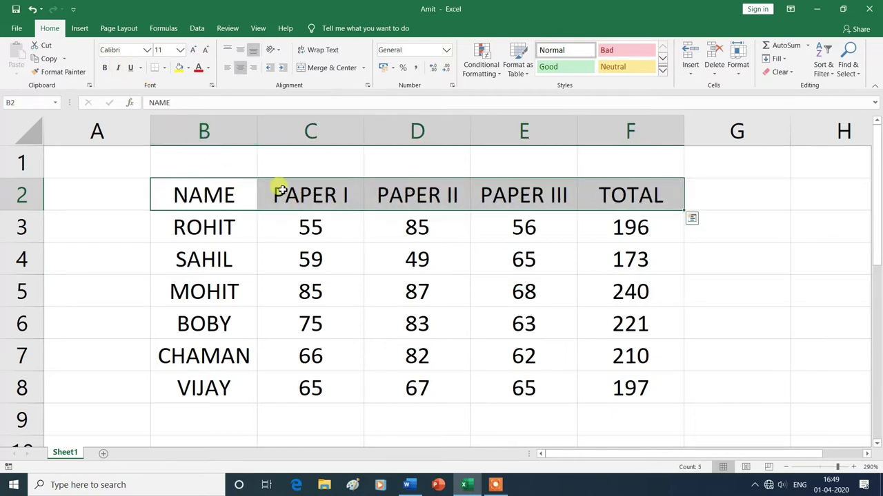
left_click(827, 326)
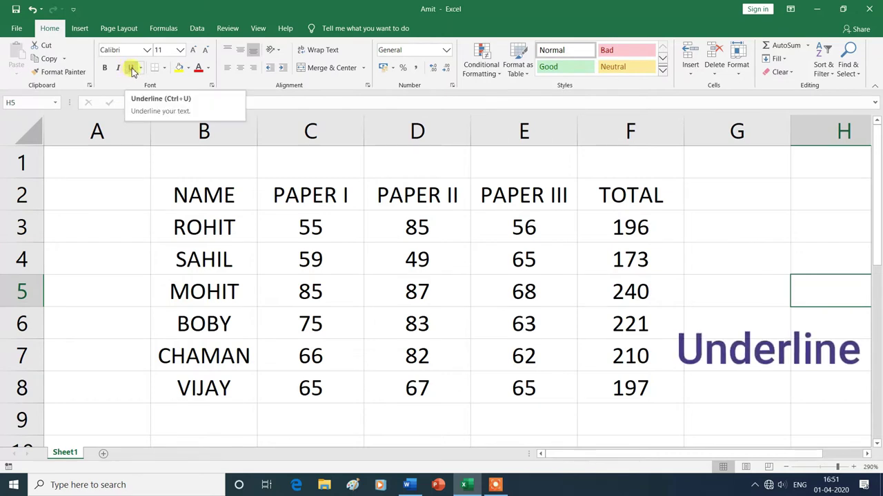
left_click(129, 71)
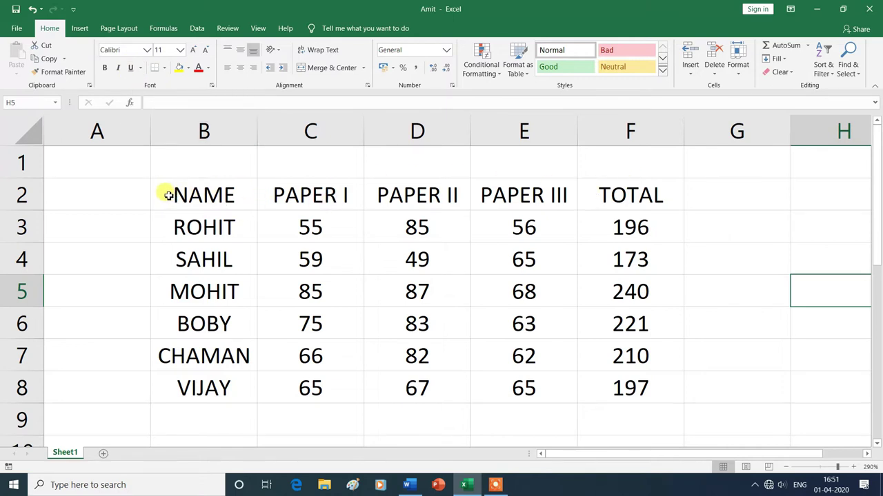
Single-underline the header row NAME to TOTAL and check the result
left_click_drag(166, 196, 601, 198)
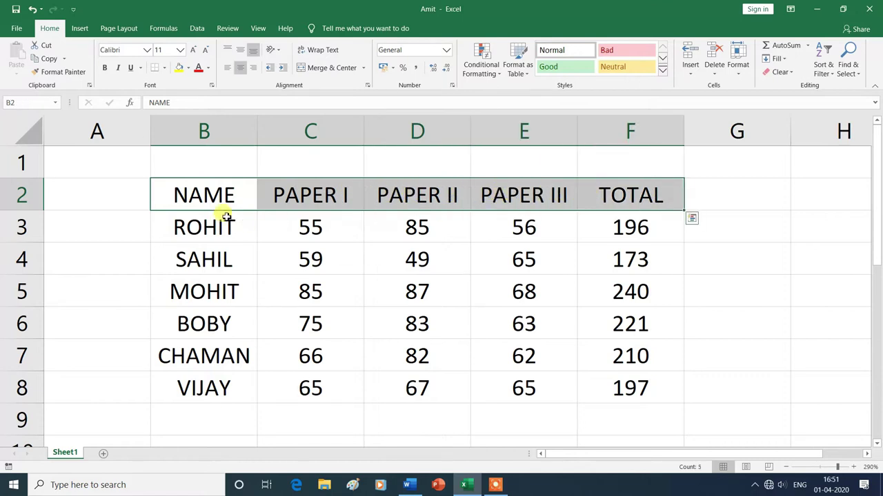
left_click(132, 71)
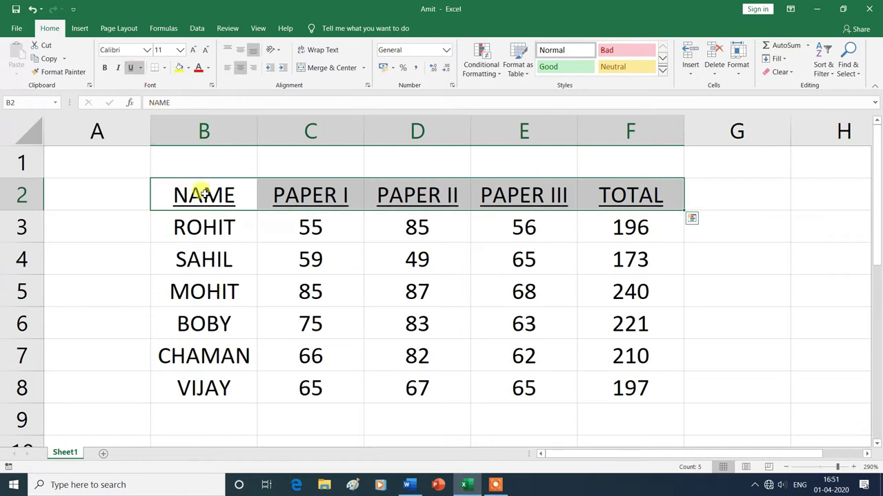
left_click(822, 333)
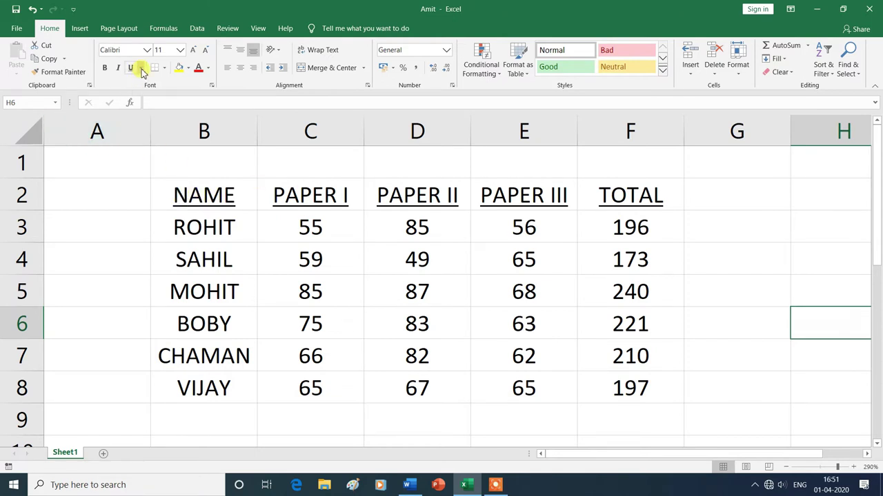
left_click(141, 69)
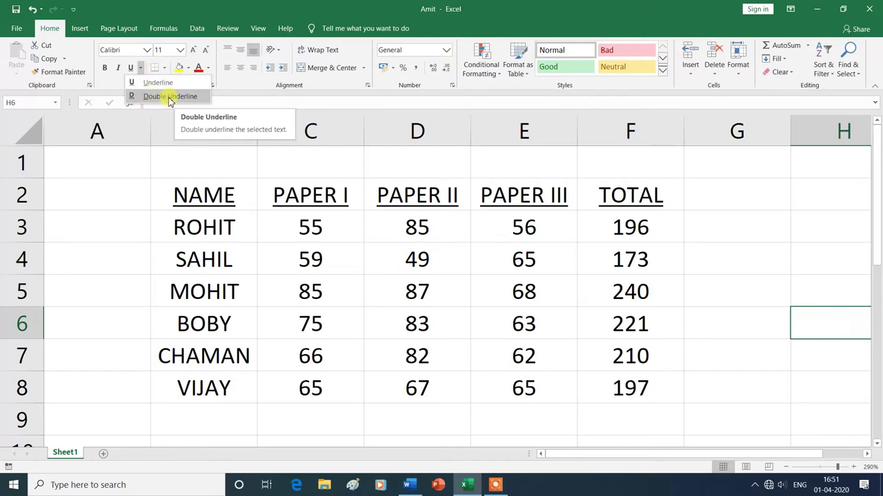
Apply a Double Underline to the header row B2:F2
left_click(118, 197)
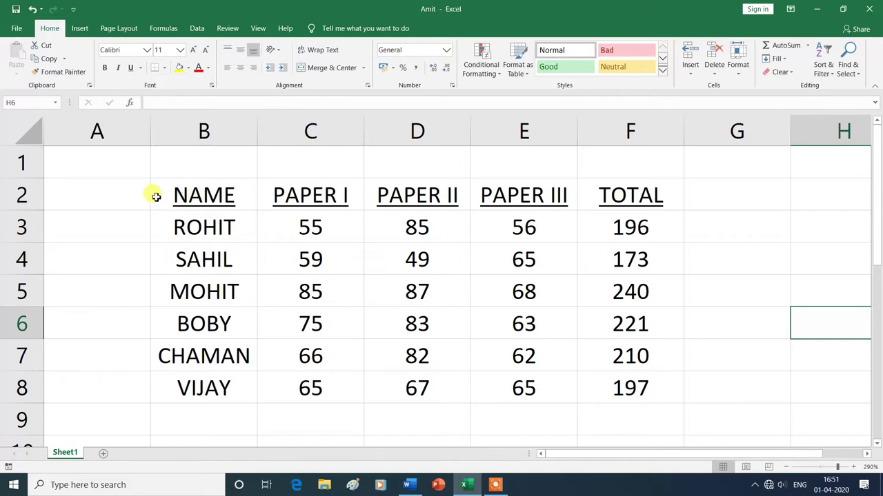
left_click_drag(155, 193, 606, 197)
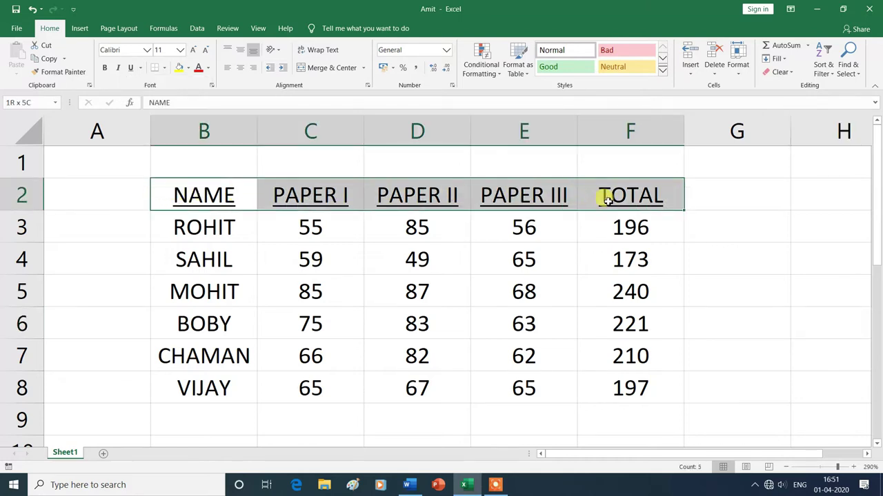
left_click(141, 67)
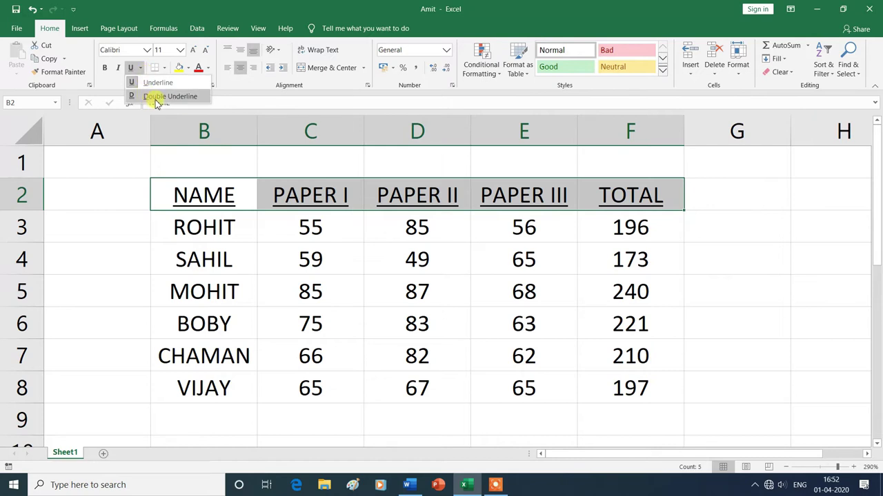
left_click(157, 97)
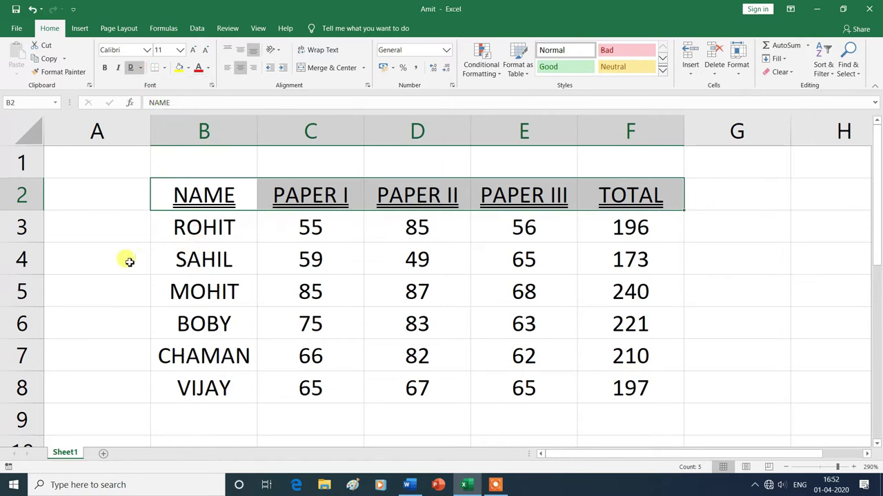
left_click(95, 339)
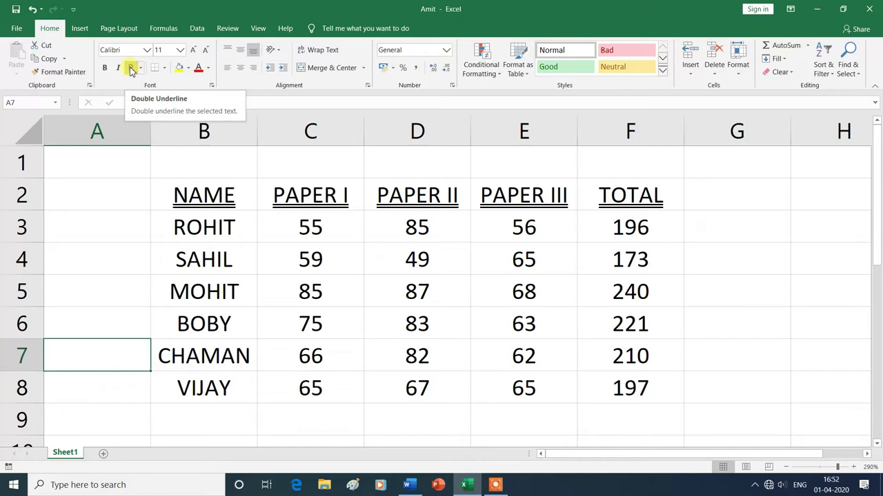
Switch the headers back to a single Underline, then clear all underlining
left_click_drag(176, 196, 591, 195)
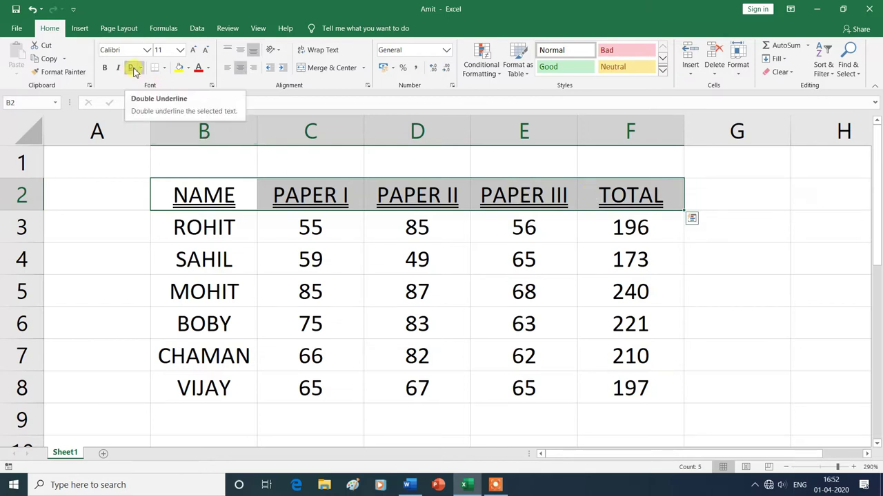
left_click(135, 72)
left_click(141, 69)
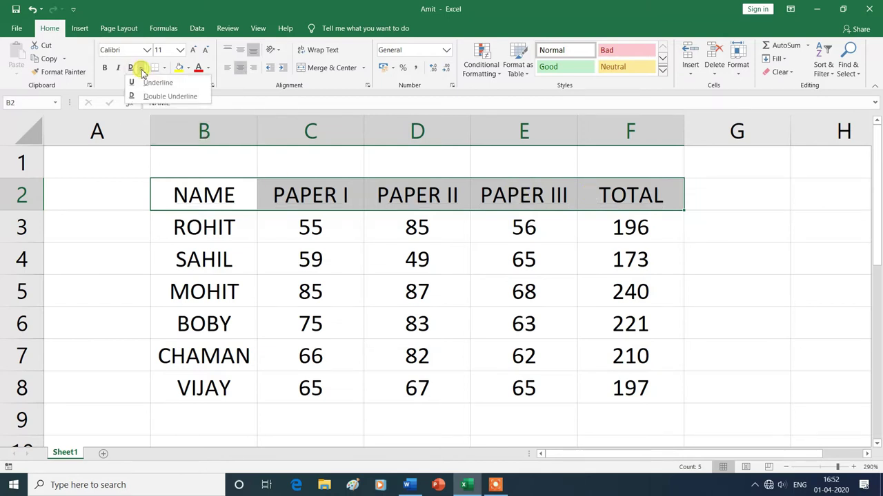
left_click(150, 84)
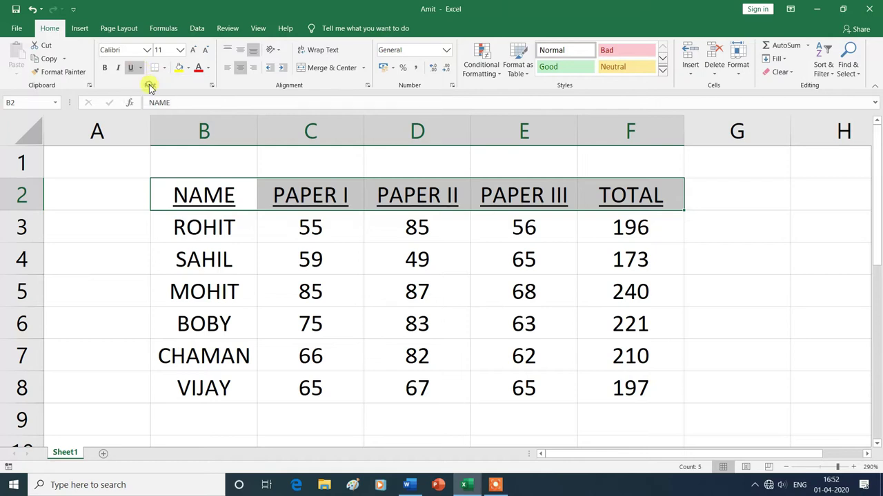
left_click(134, 70)
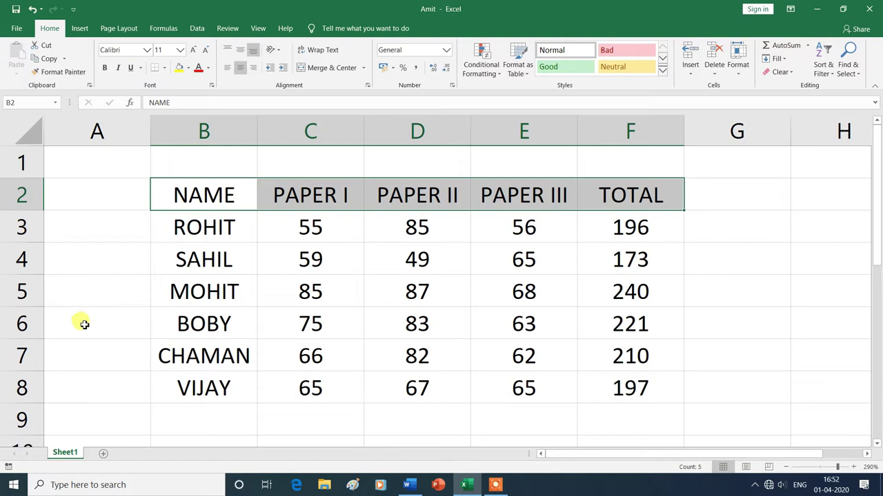
left_click(82, 324)
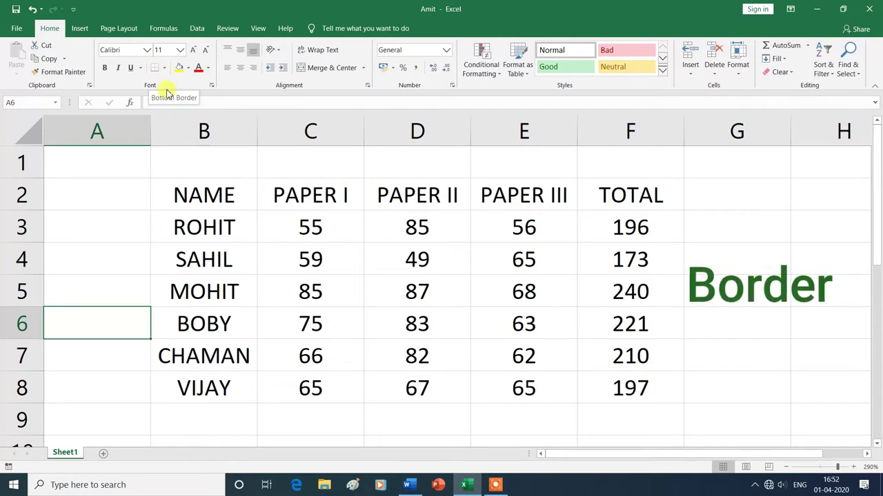
Give the NAME cell B2 a Bottom Border, reapplying it and checking the line
left_click(197, 196)
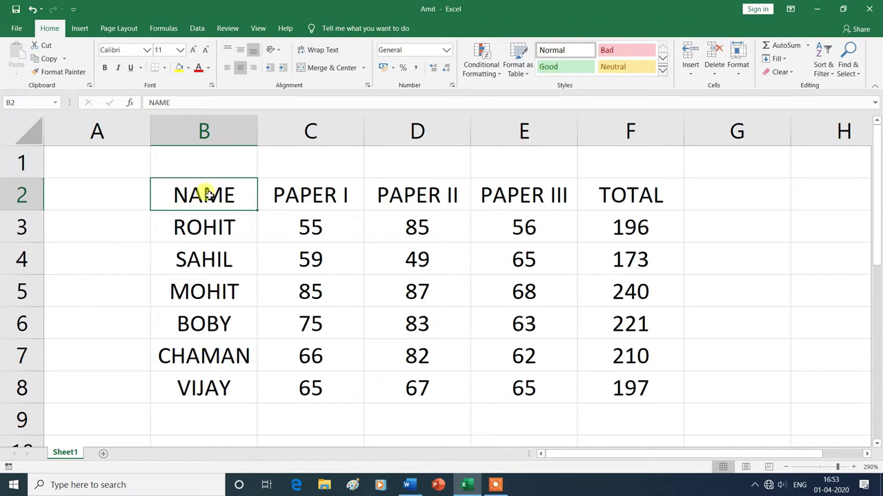
left_click(164, 72)
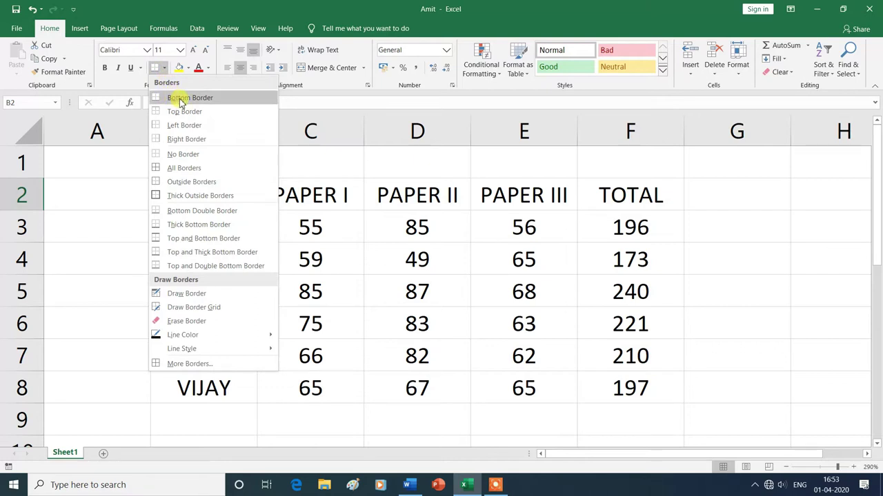
left_click(181, 98)
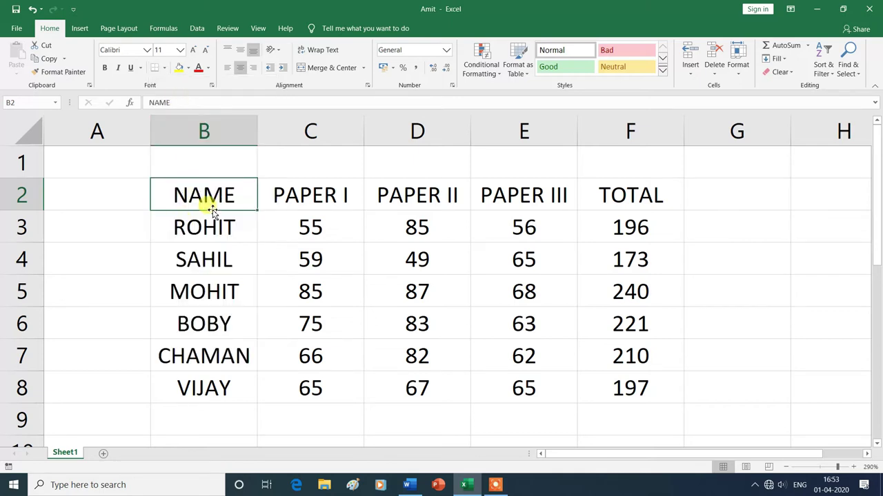
left_click(98, 294)
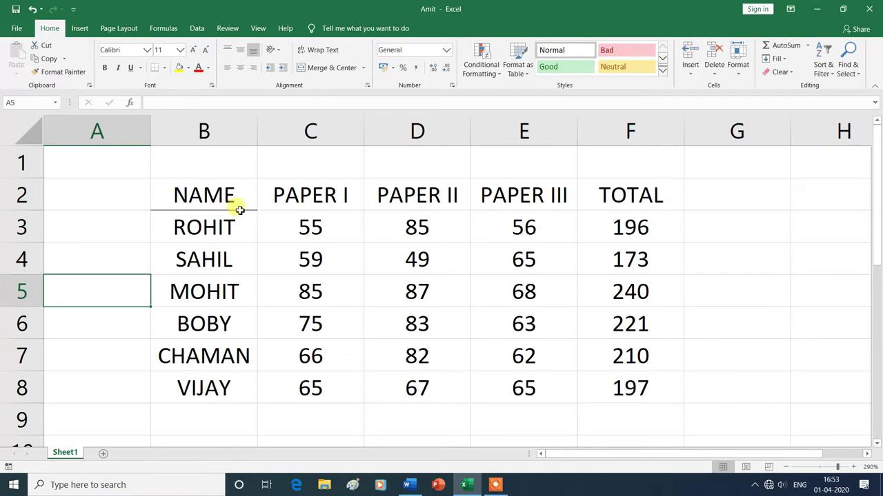
left_click(182, 193)
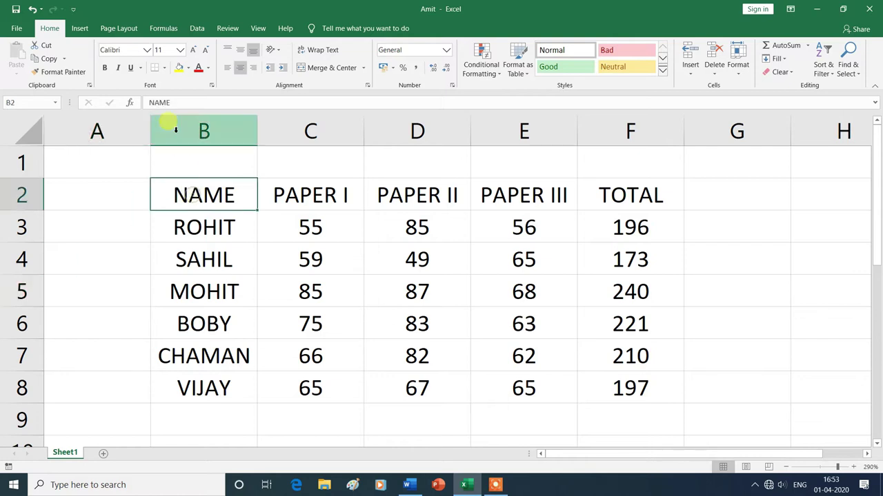
left_click(164, 70)
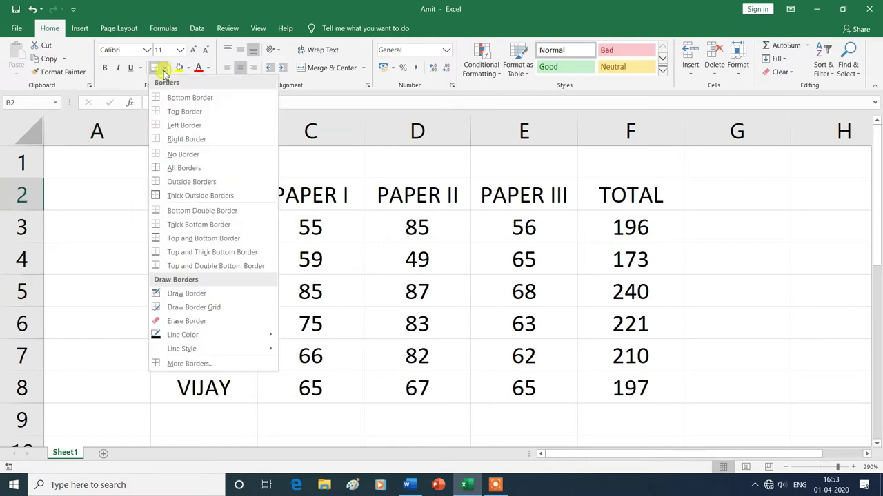
left_click(173, 110)
left_click(98, 294)
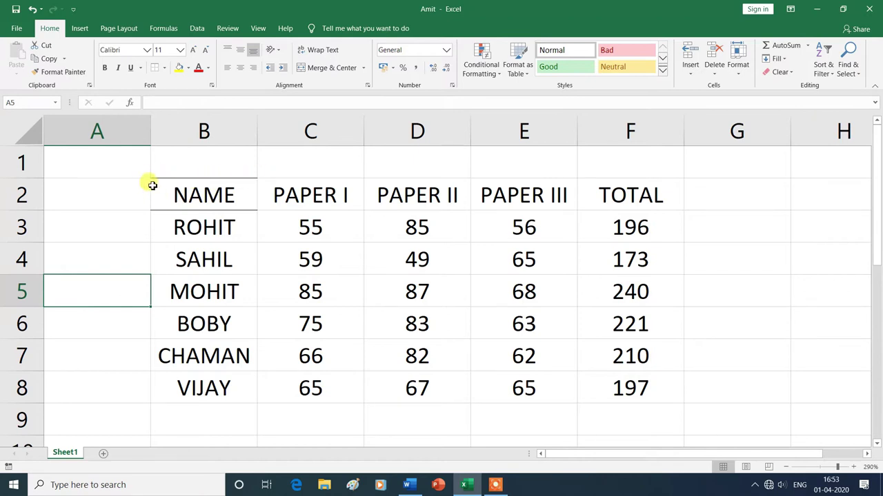
left_click(196, 185)
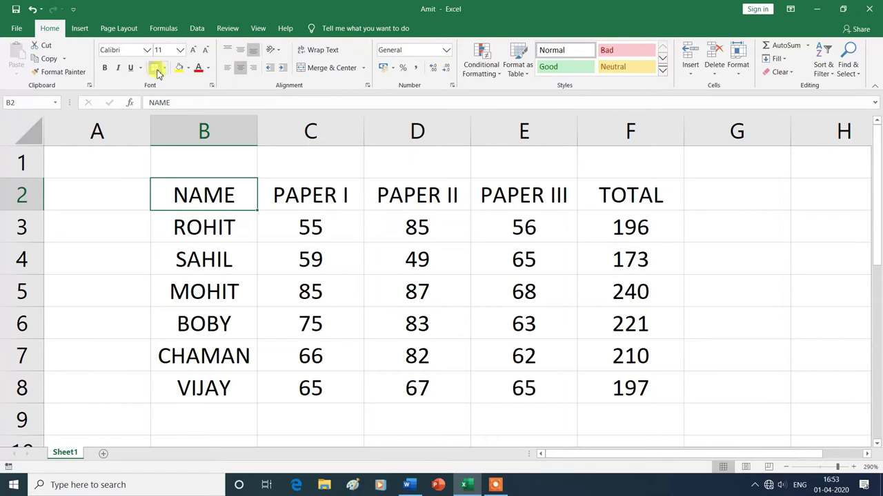
Add a Left Border and then an outline border to cell B2
left_click(163, 69)
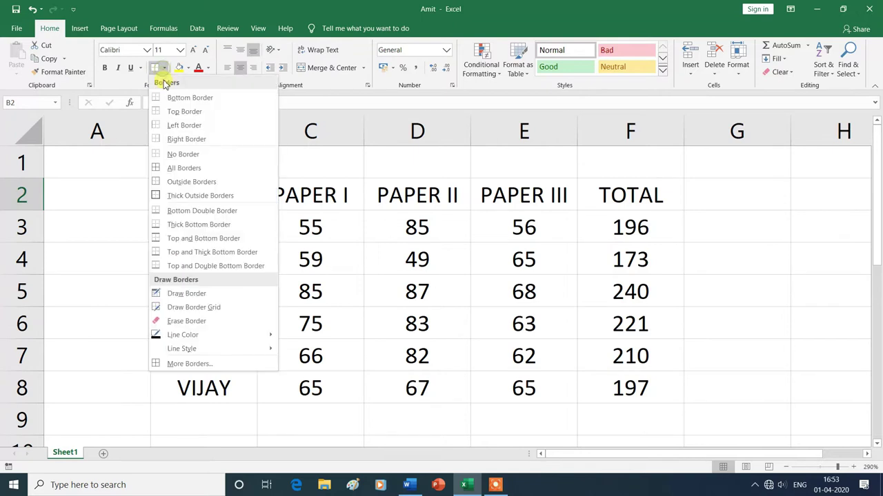
left_click(172, 127)
left_click(116, 273)
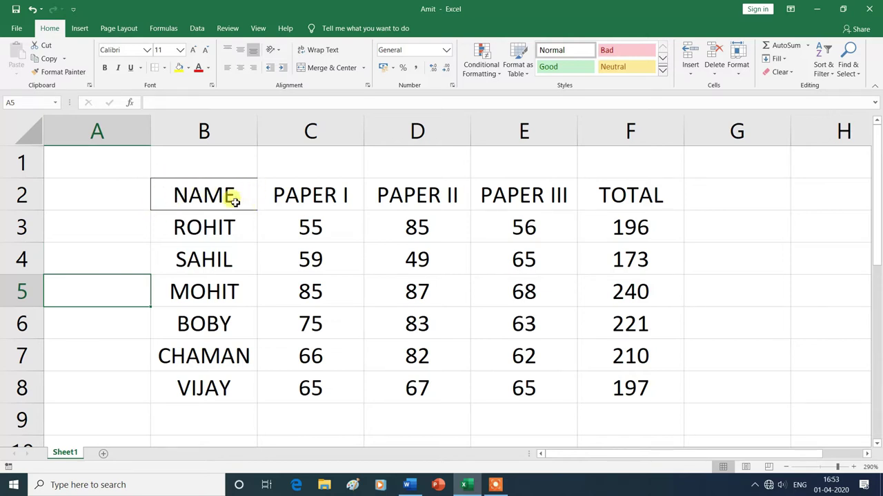
left_click(217, 198)
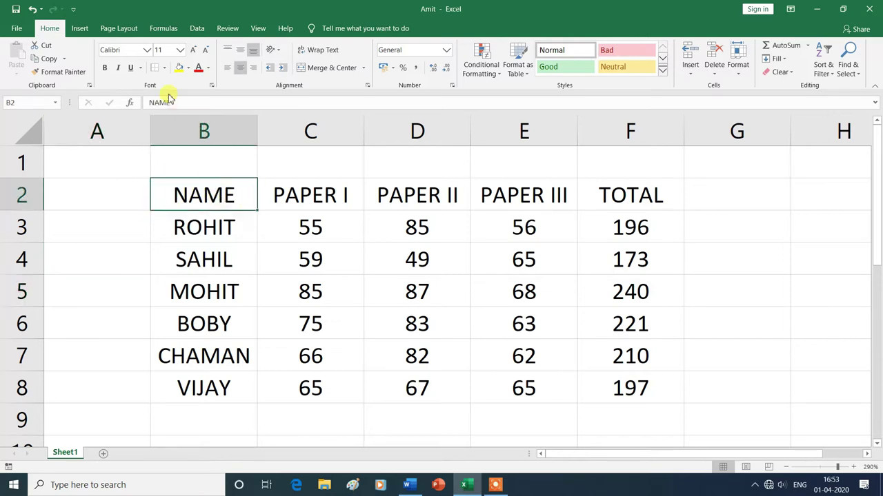
left_click(166, 67)
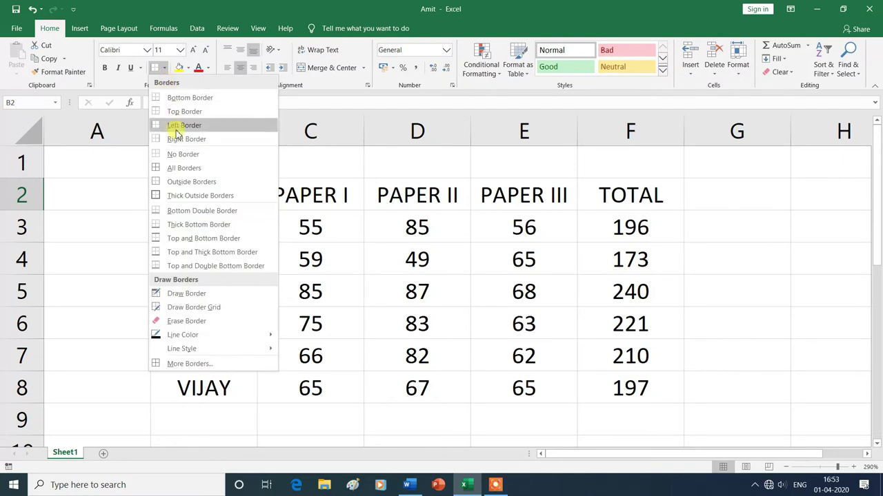
left_click(174, 168)
left_click(110, 295)
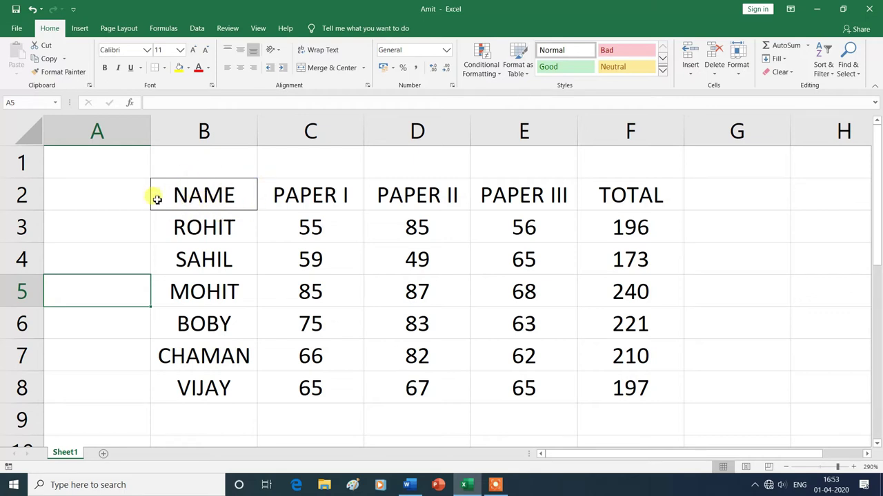
Clear every border from B2 with No Border
left_click(202, 194)
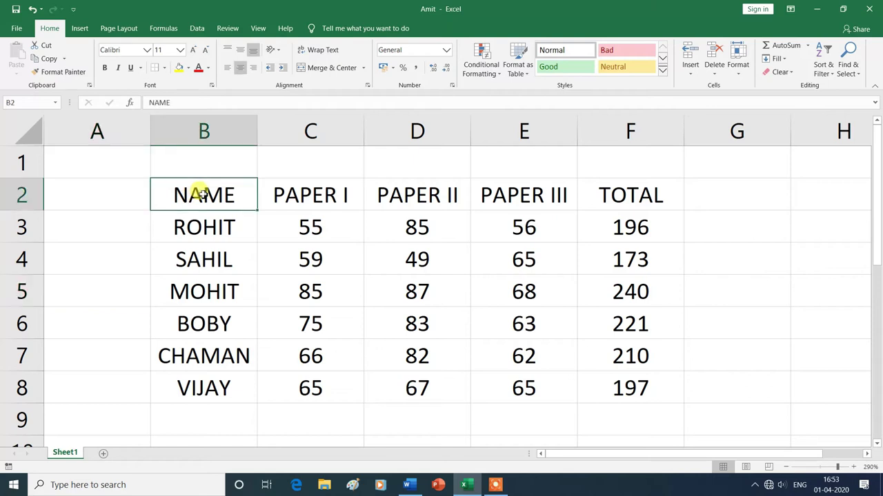
left_click(163, 69)
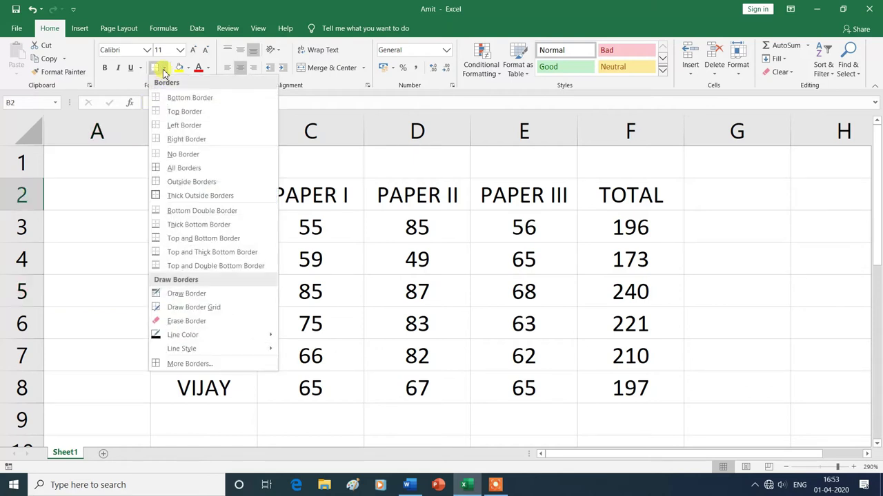
left_click(173, 154)
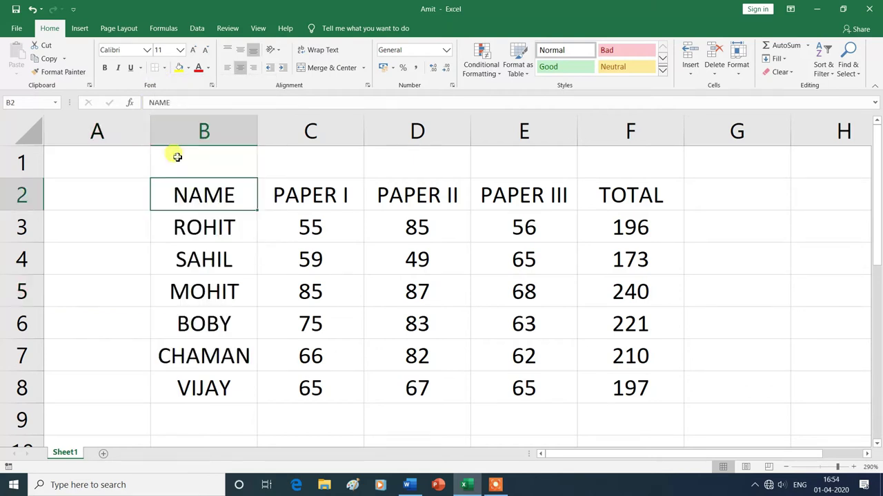
left_click(74, 396)
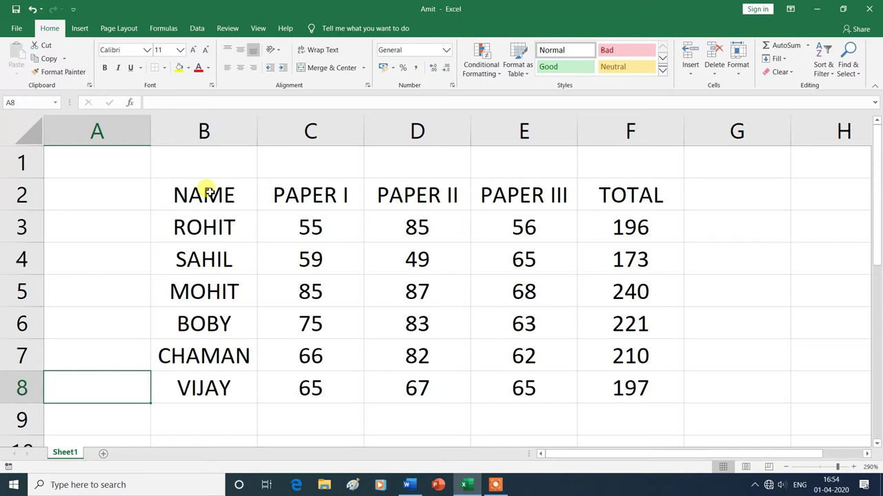
left_click(110, 420)
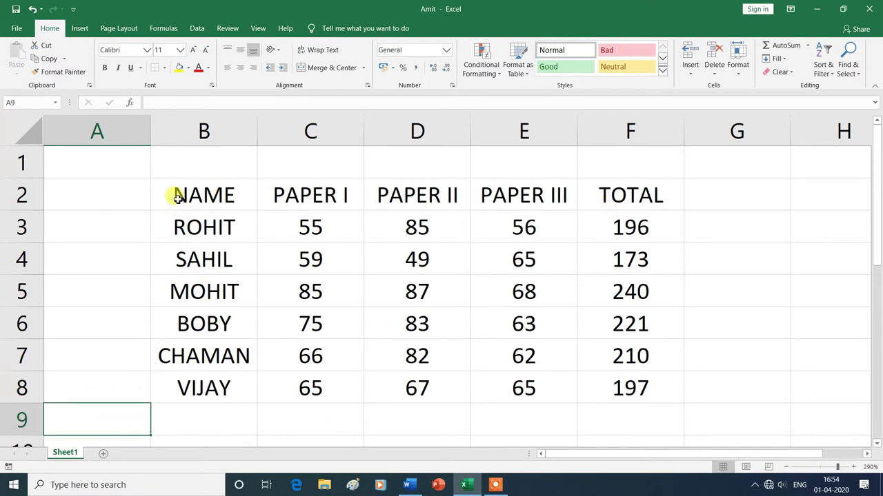
Apply All Borders to every cell of the marks table B2:F8
left_click_drag(180, 200, 611, 386)
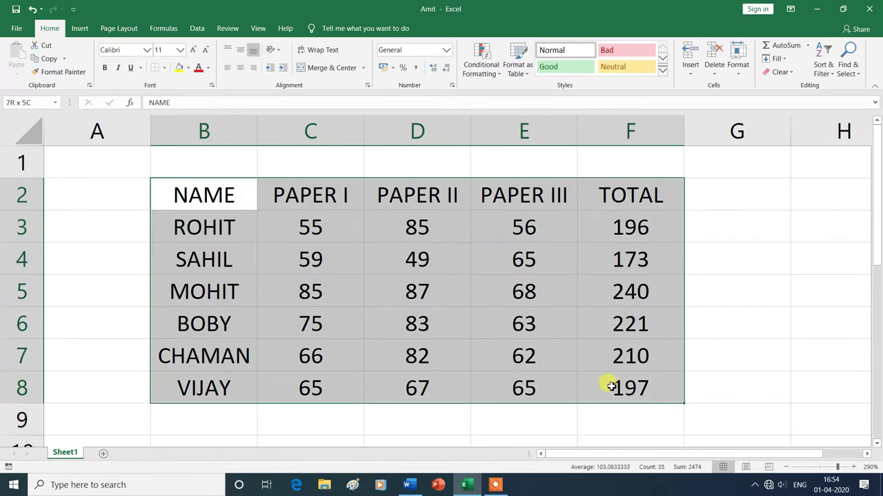
left_click(166, 68)
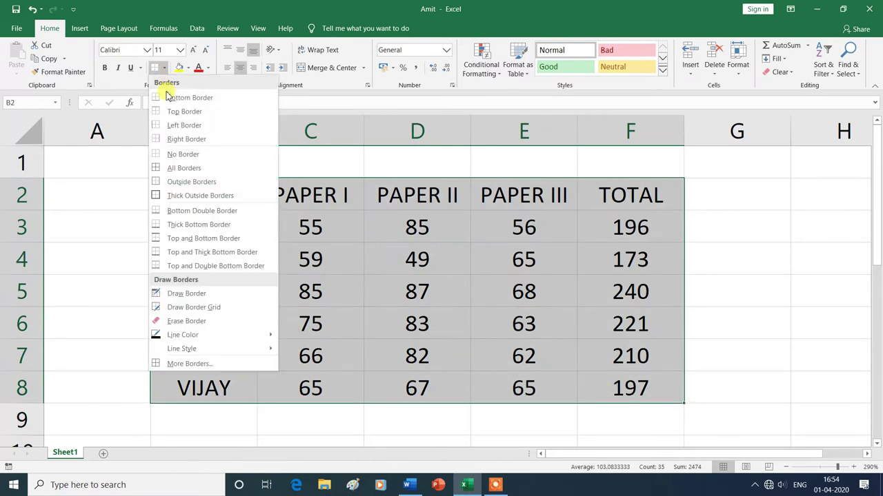
left_click(176, 168)
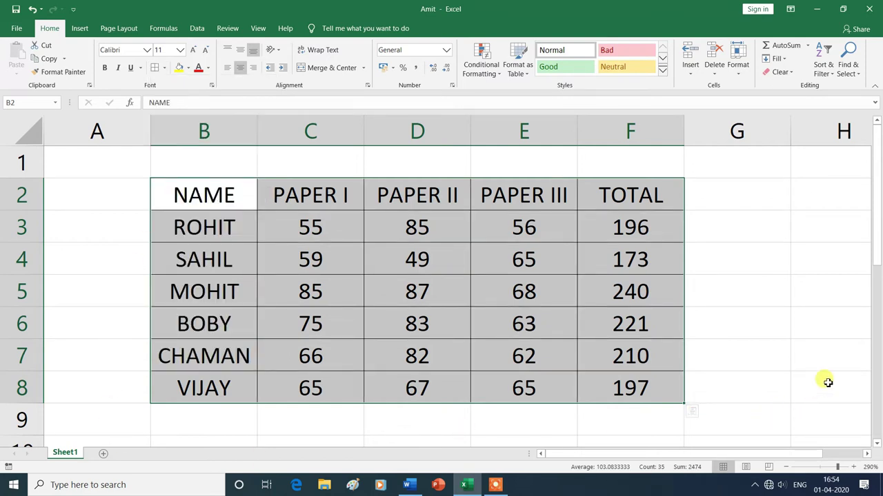
left_click(824, 369)
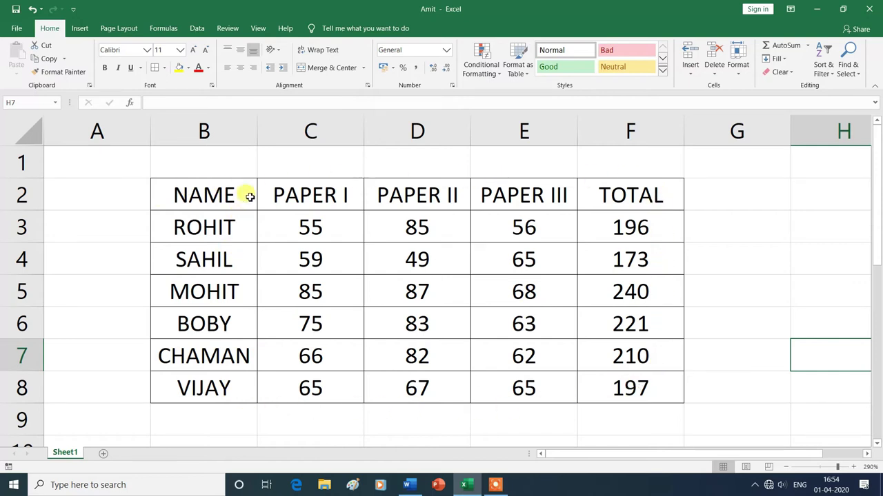
left_click(118, 199)
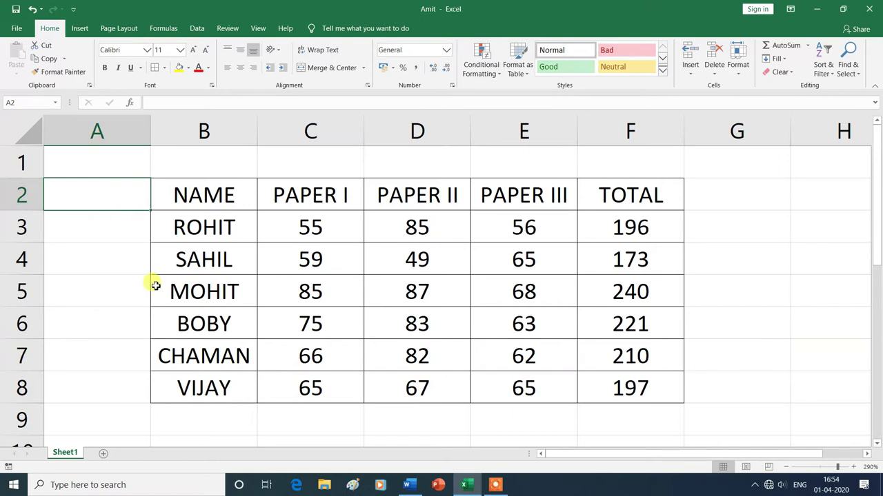
Undo the All Borders formatting on the marks table with Ctrl+Z
key("ctrl+z")
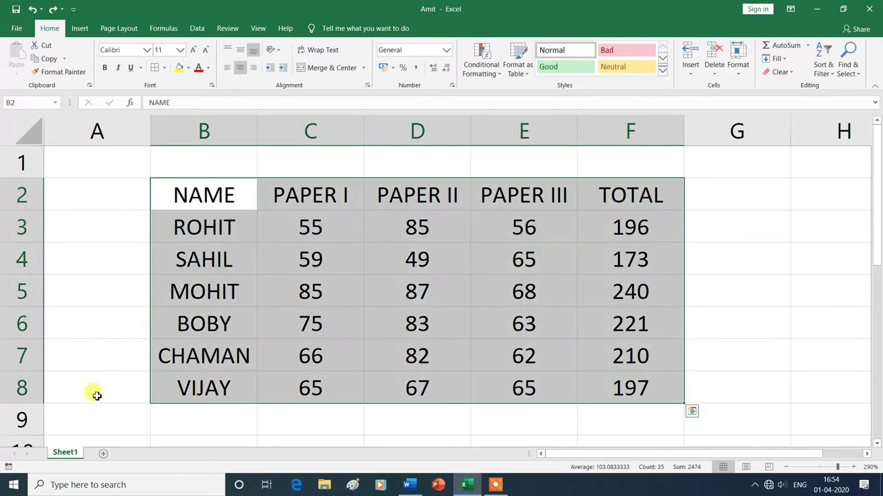
left_click(97, 395)
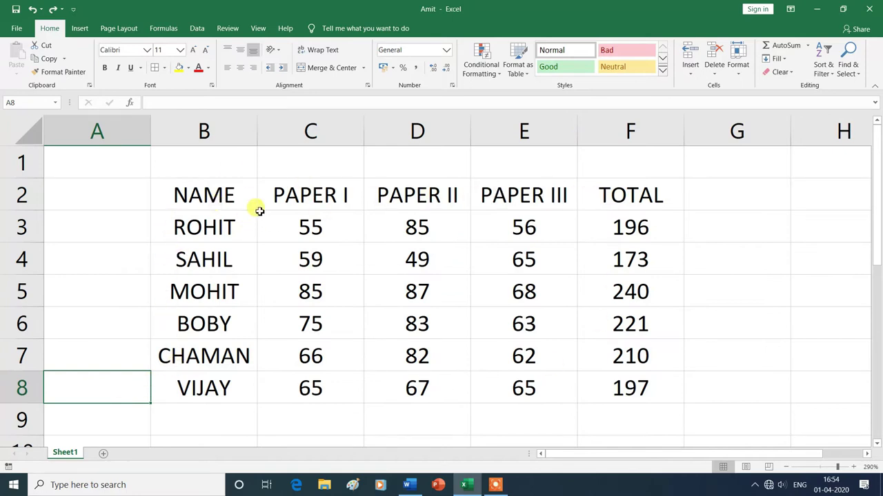
left_click(166, 68)
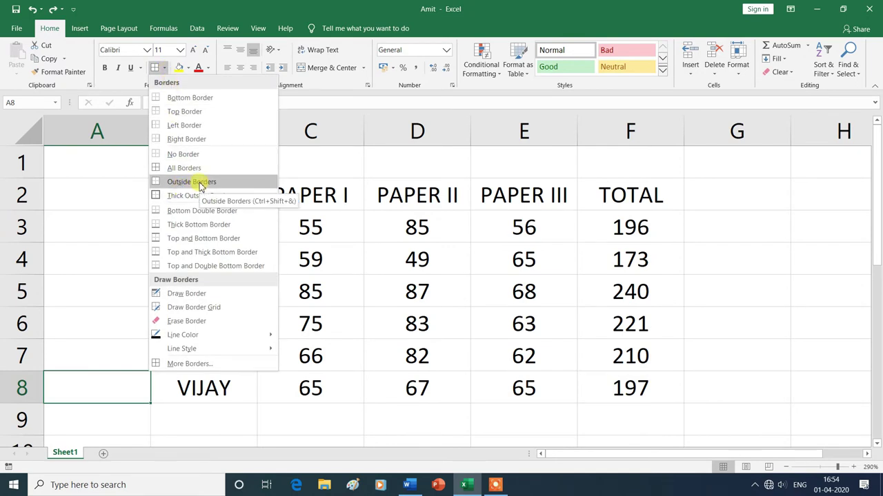
key("Escape")
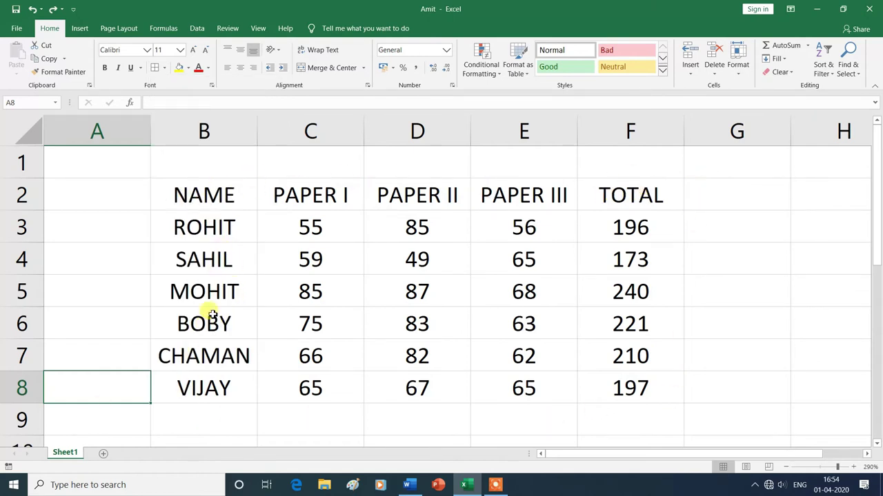
Apply Outside Borders around B2:F8, then undo it with Ctrl+Z
mouse_move(178, 193)
left_mouse_down()
mouse_move(392, 348)
mouse_move(590, 381)
left_mouse_up()
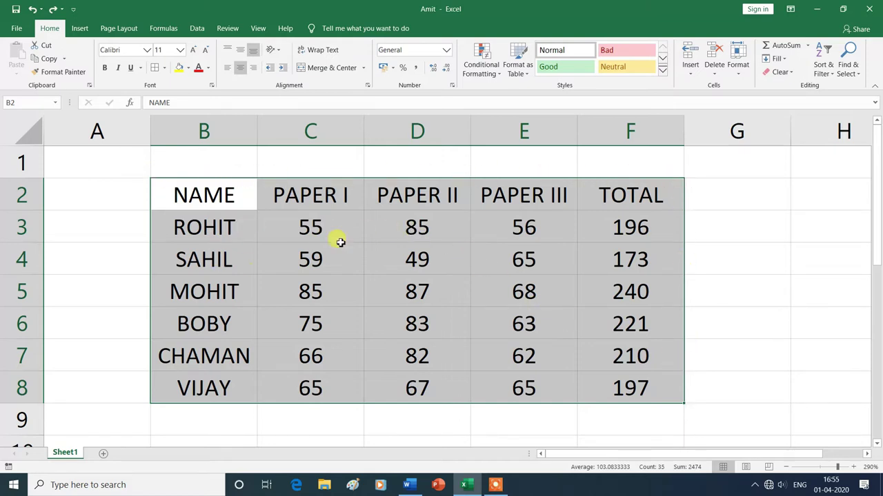
left_click(164, 69)
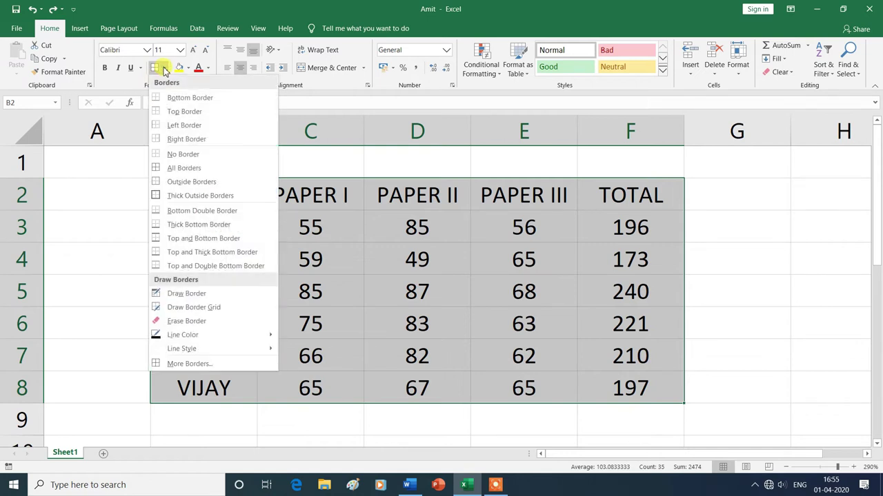
left_click(184, 184)
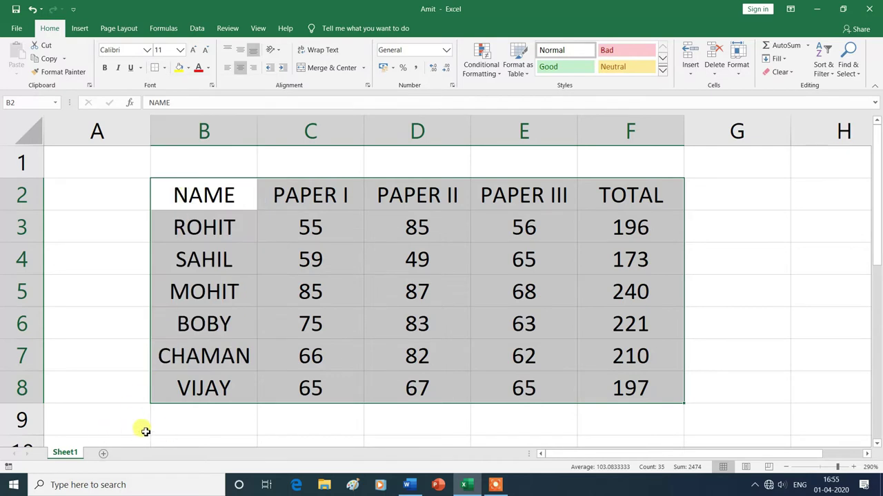
left_click(119, 427)
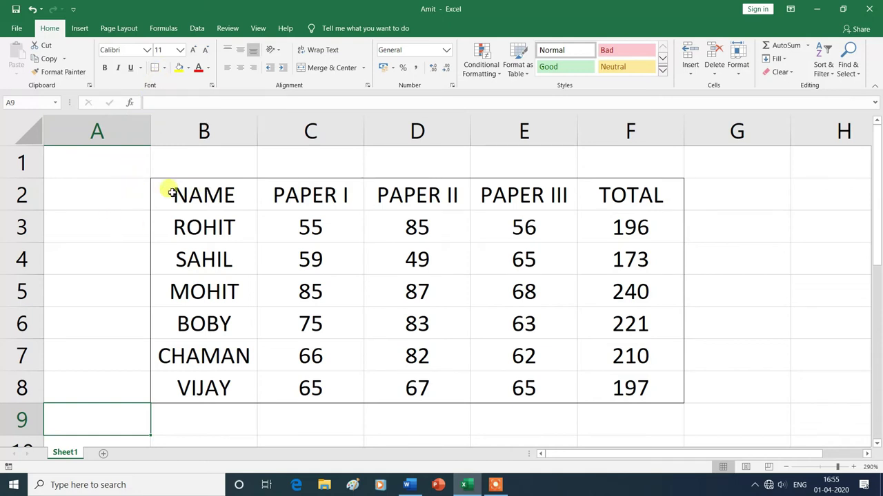
key("ctrl+z")
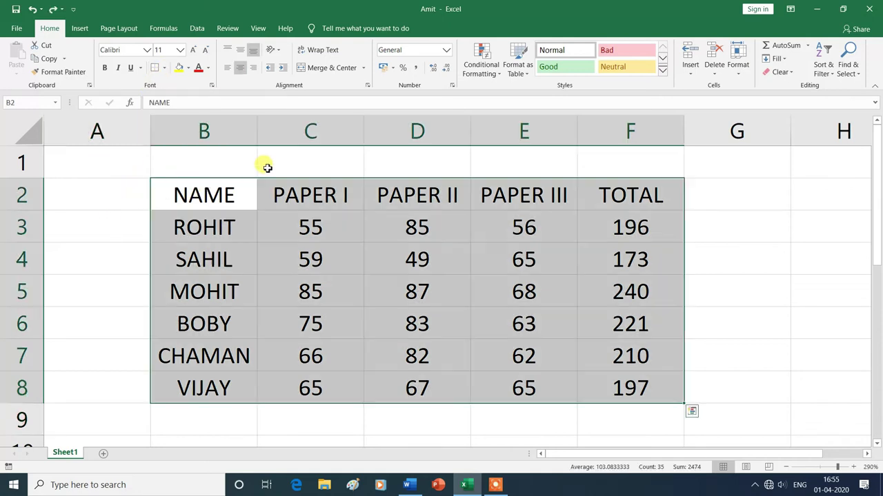
left_click(91, 253)
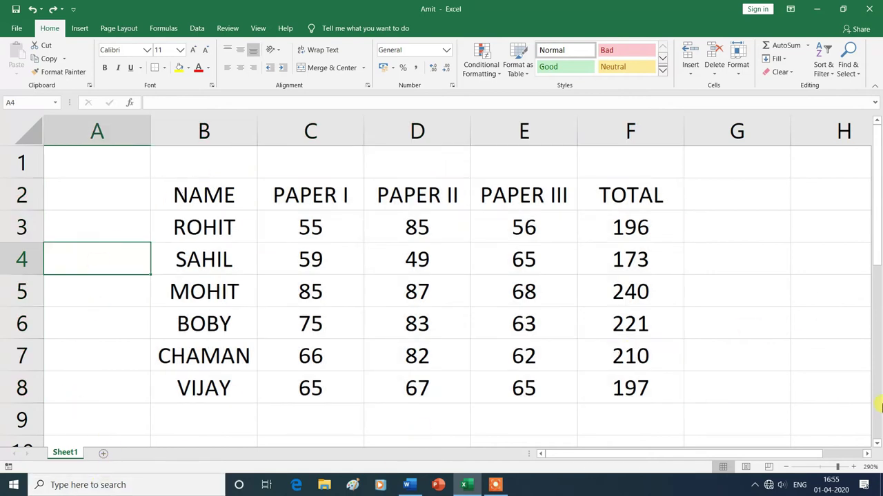
left_click(835, 391)
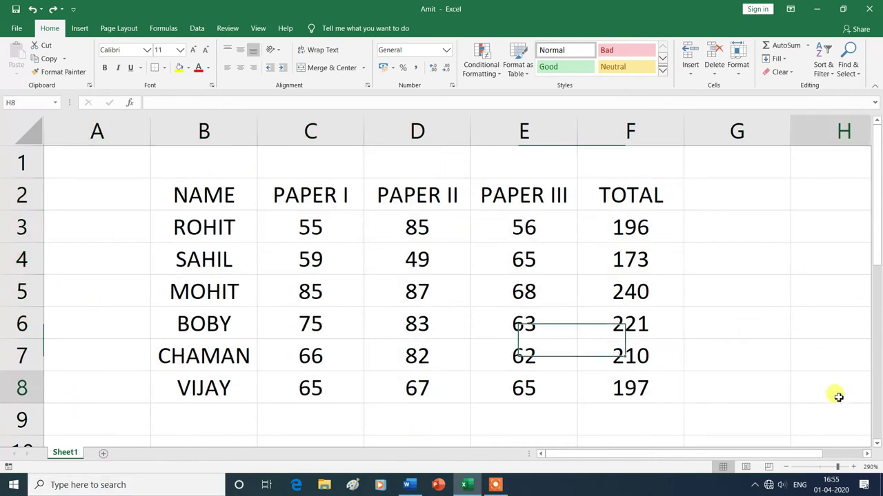
left_click(165, 69)
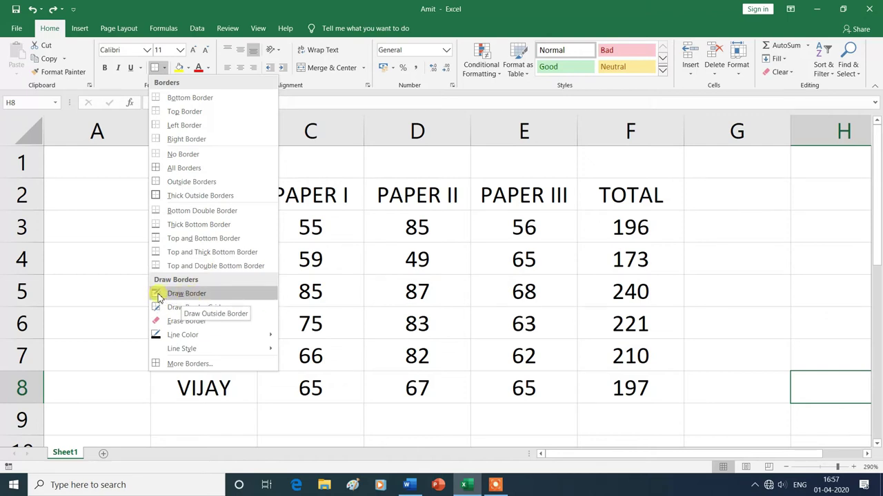
Draw a box around the NAME cell B2 using Draw Border
left_click(159, 295)
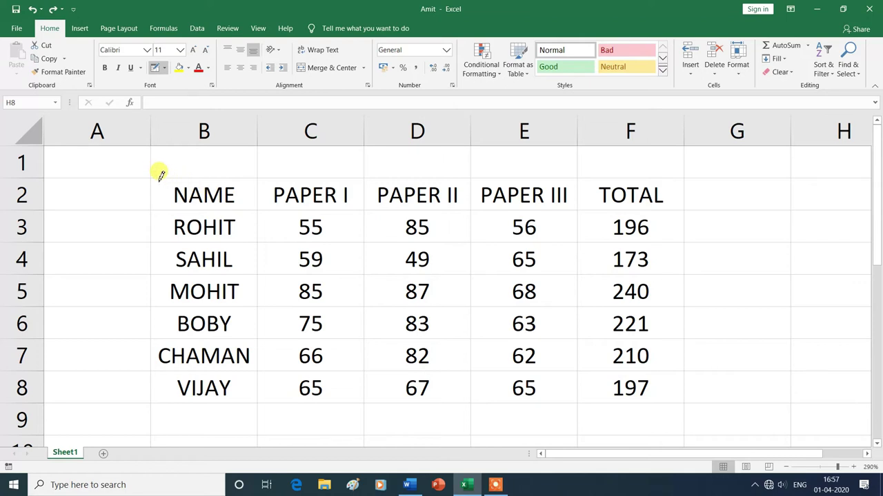
left_click_drag(151, 177, 226, 184)
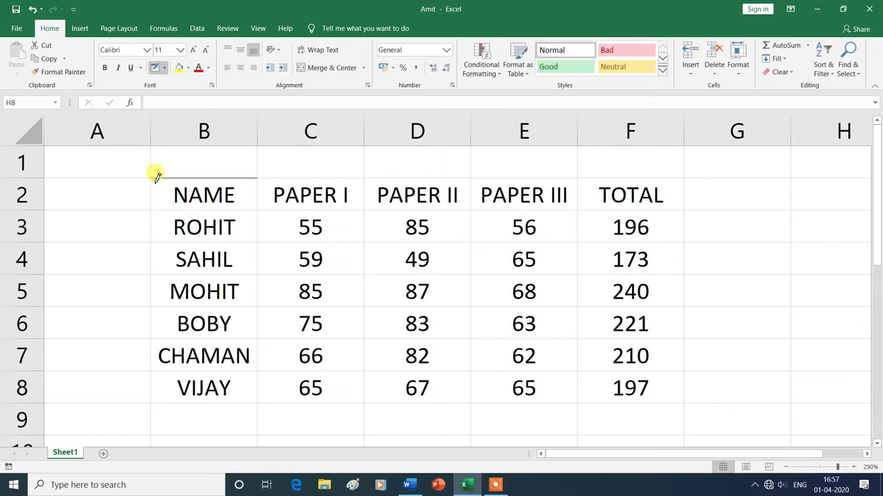
left_click_drag(153, 175, 155, 206)
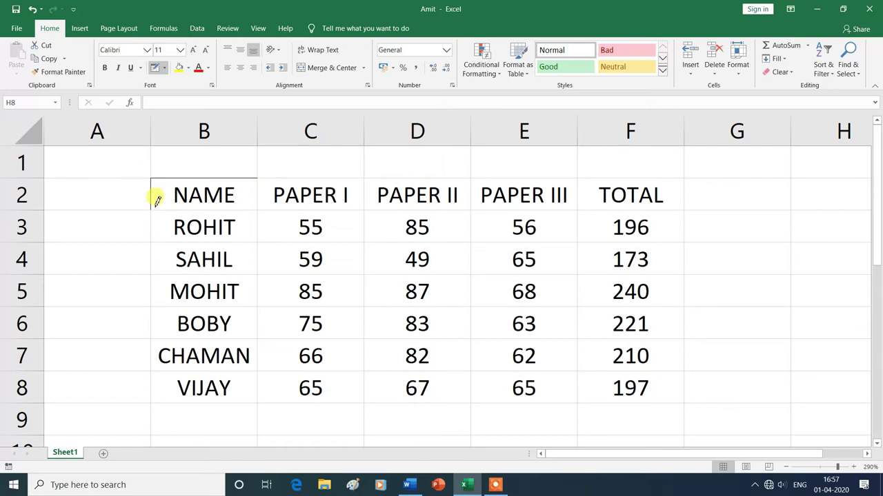
left_click_drag(153, 205, 233, 200)
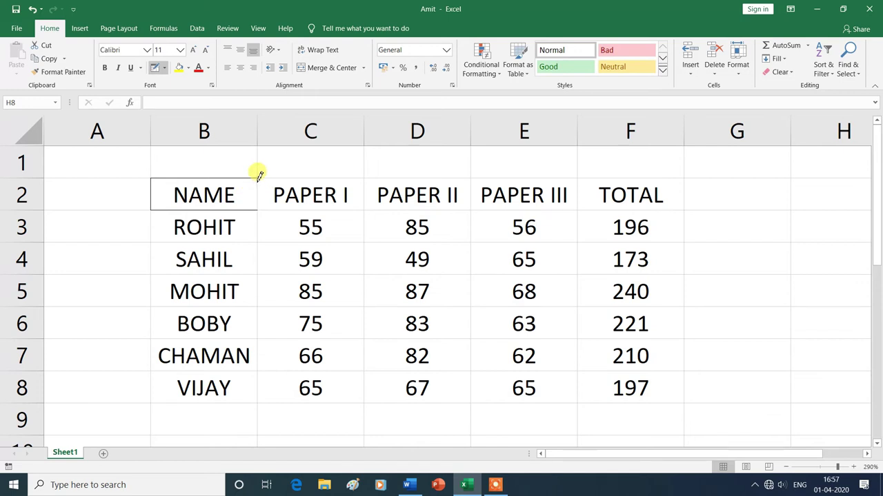
left_click_drag(257, 176, 256, 207)
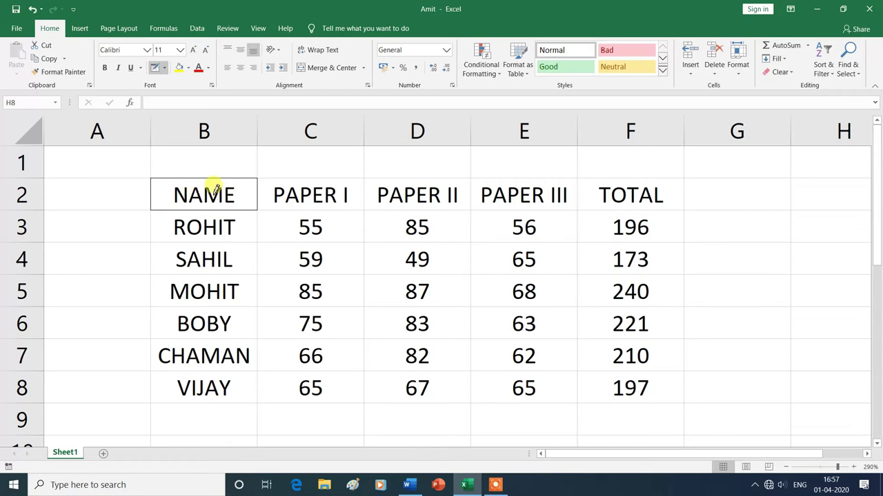
key("Escape")
Undo the drawn box around NAME with Ctrl+Z
left_click(127, 227)
key("ctrl+z")
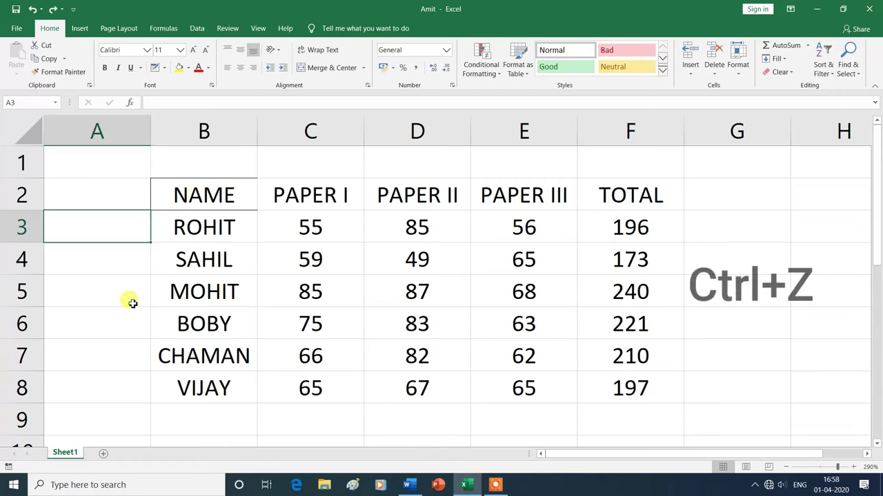
left_click(129, 268)
left_click(166, 68)
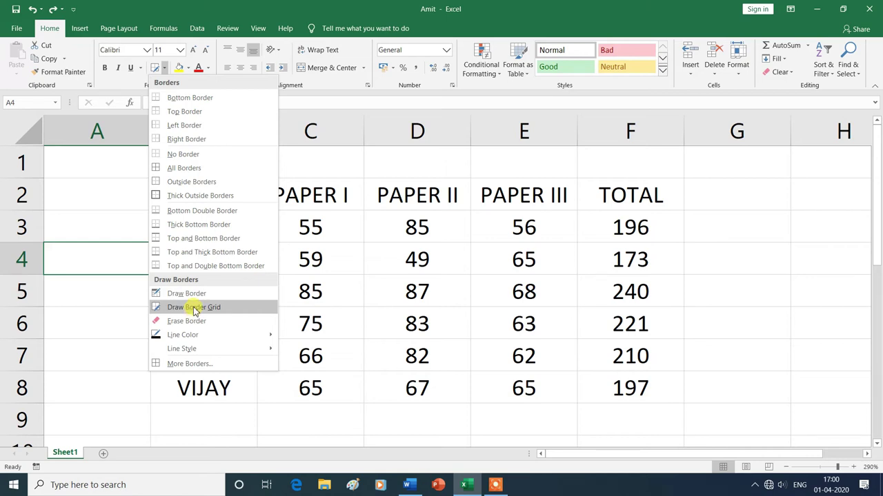
Draw a border grid over A2:B5 with Draw Border Grid, then undo it
left_click(194, 308)
left_click_drag(92, 181, 183, 287)
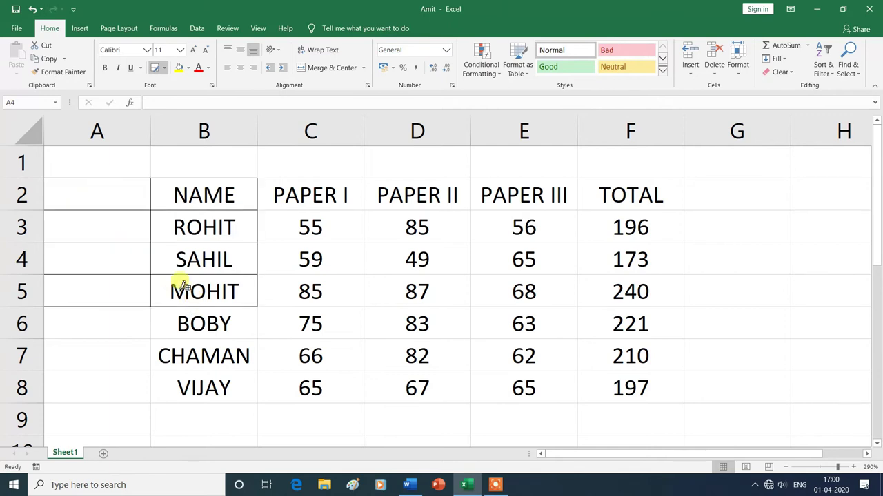
left_click_drag(74, 181, 155, 185)
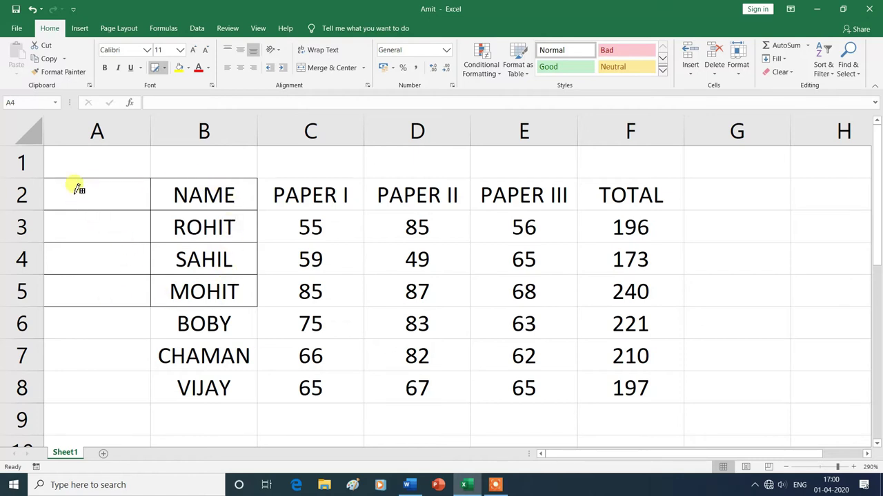
left_click_drag(75, 183, 176, 181)
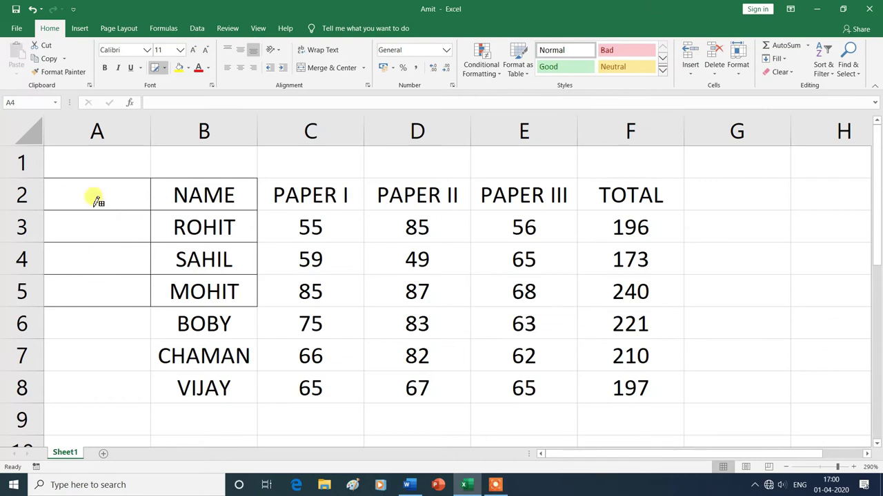
key("ctrl+z")
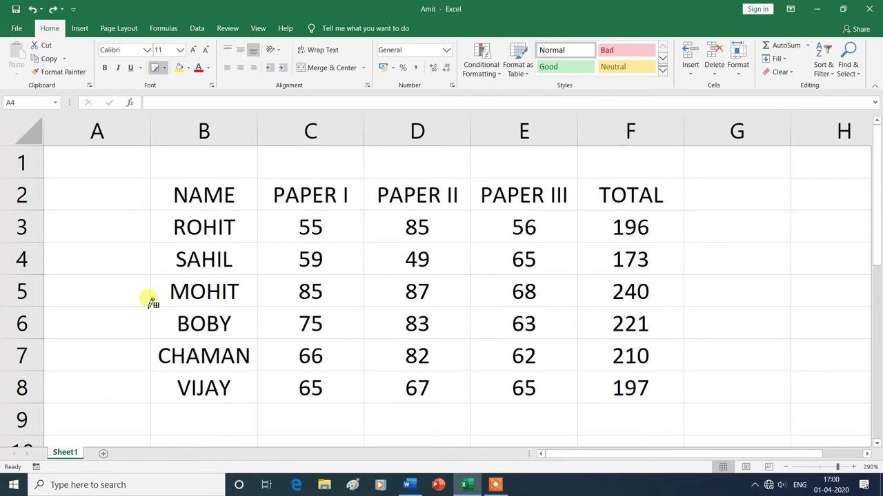
left_click(163, 68)
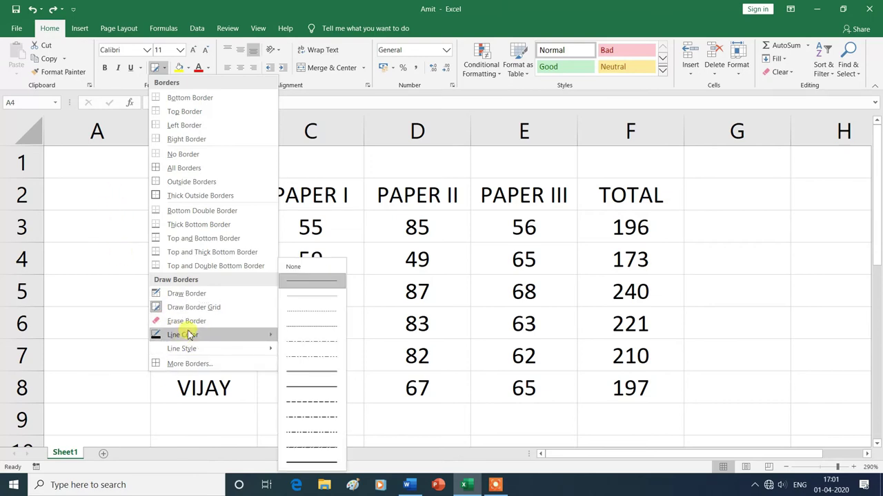
mouse_move(183, 334)
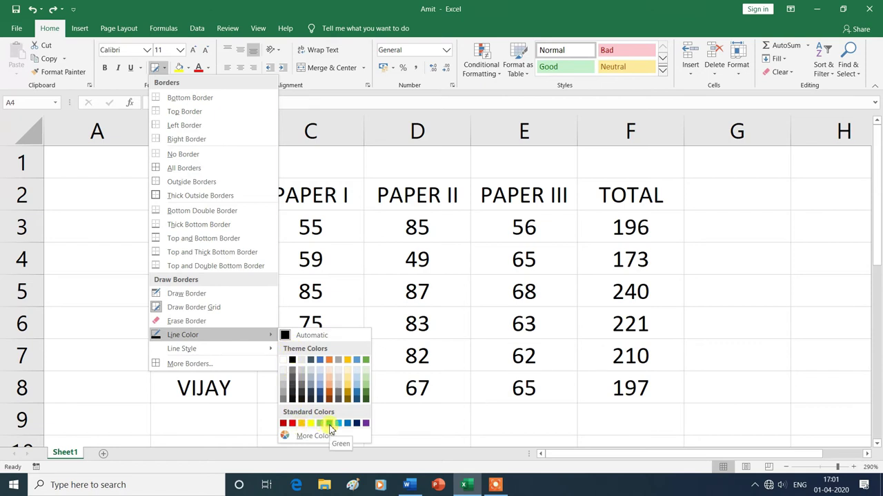
Draw a red border on all four sides of B2, then undo it with Ctrl+Z
left_click(292, 423)
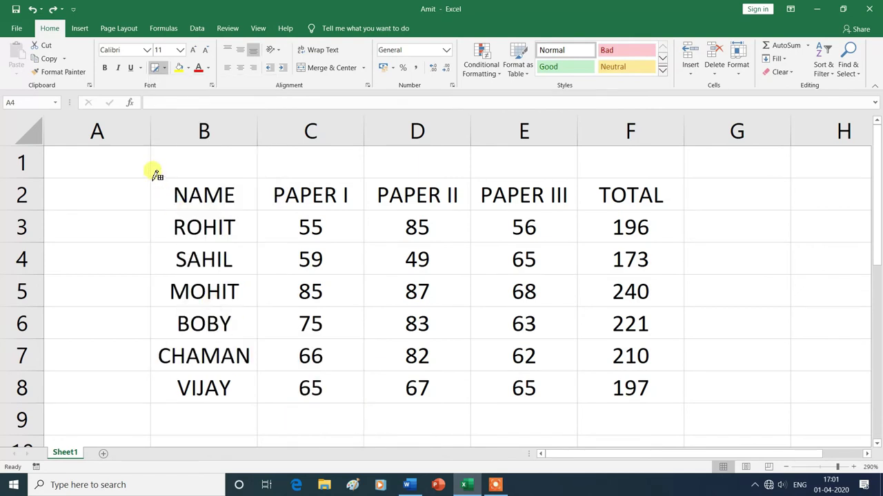
left_click(207, 177)
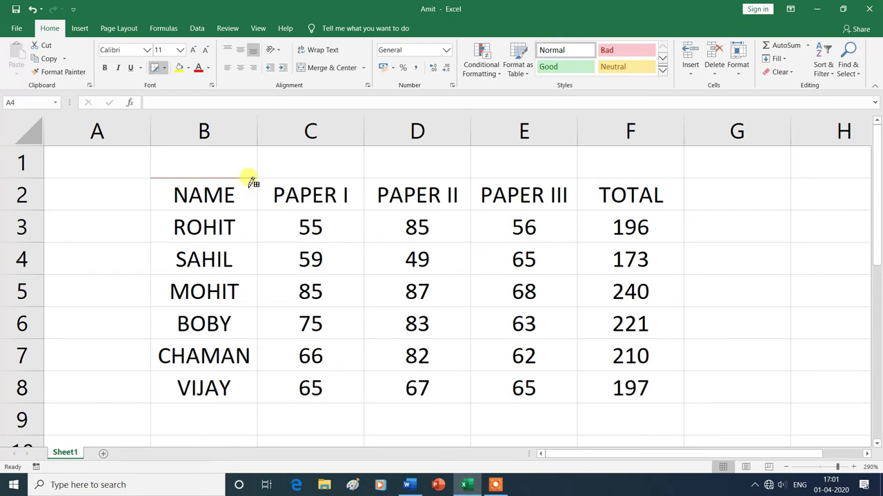
left_click(167, 208)
left_click(153, 191)
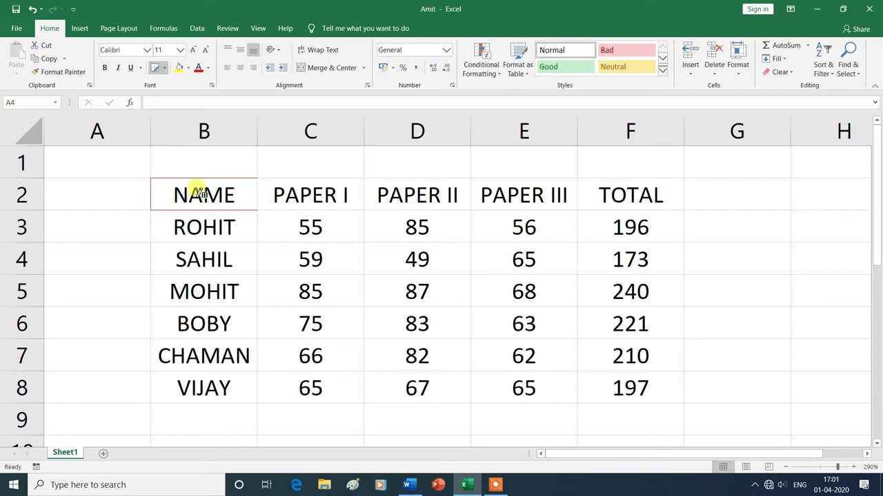
left_click(256, 191)
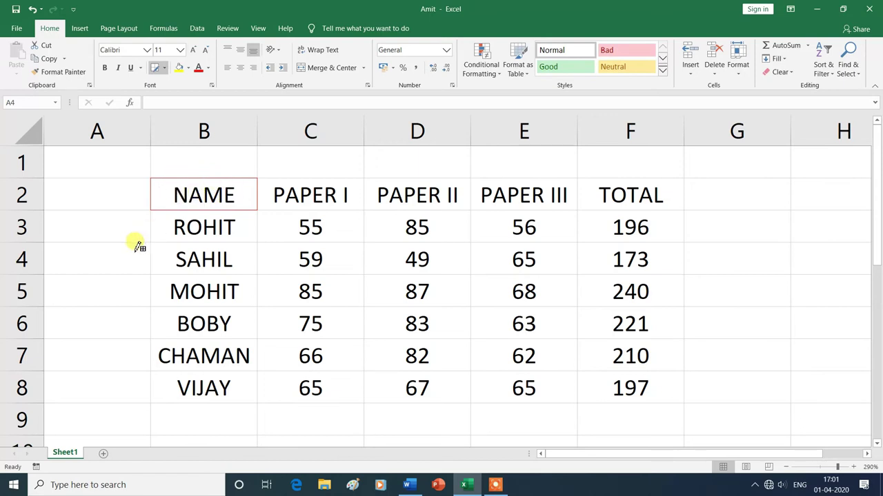
key("ctrl+z")
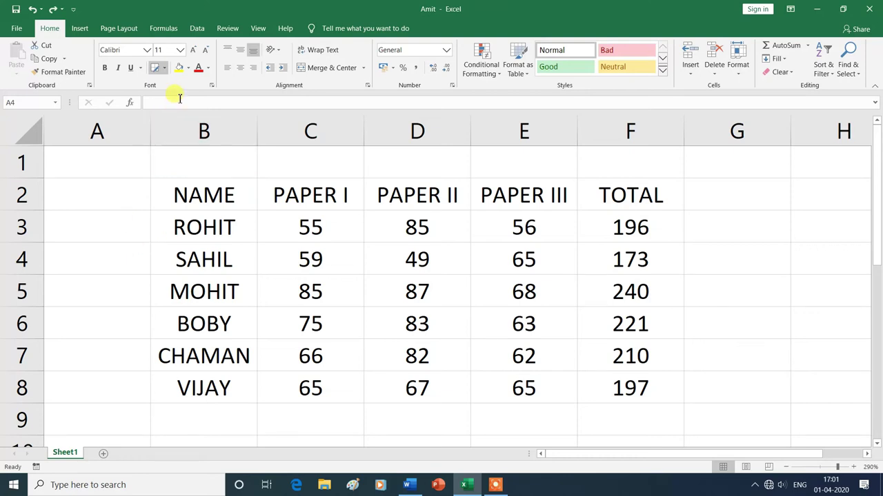
left_click(164, 68)
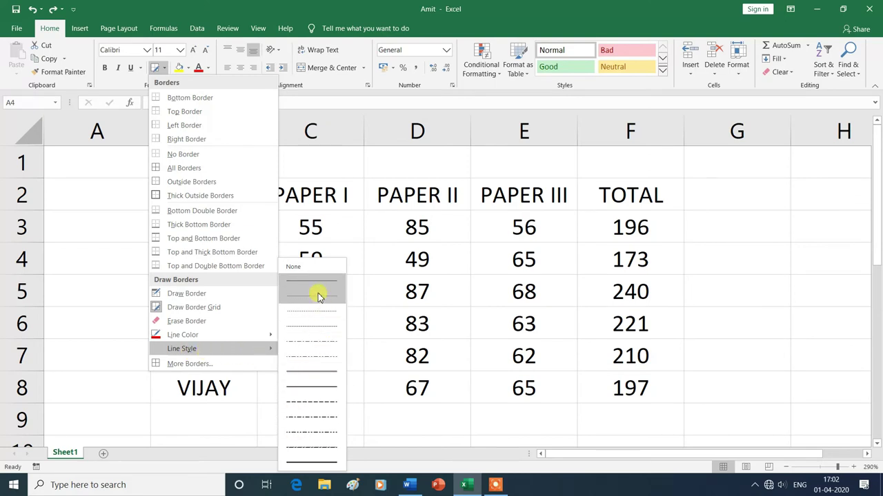
left_click(311, 450)
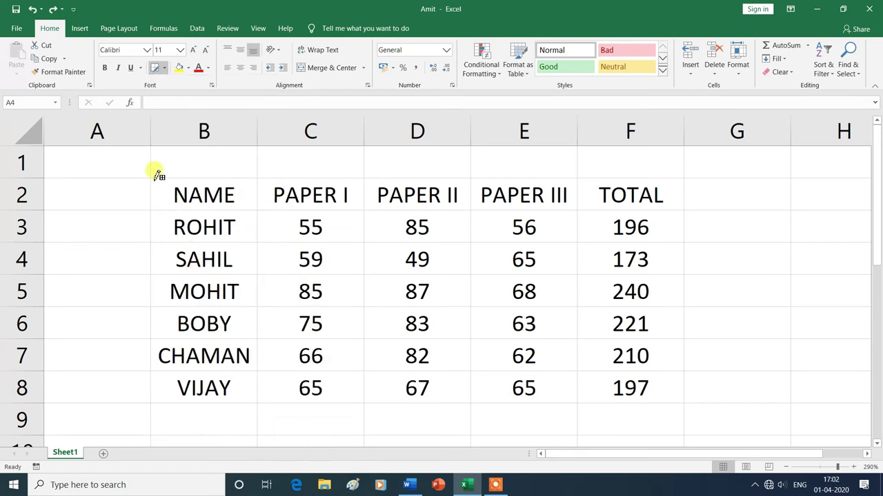
left_click_drag(172, 176, 207, 176)
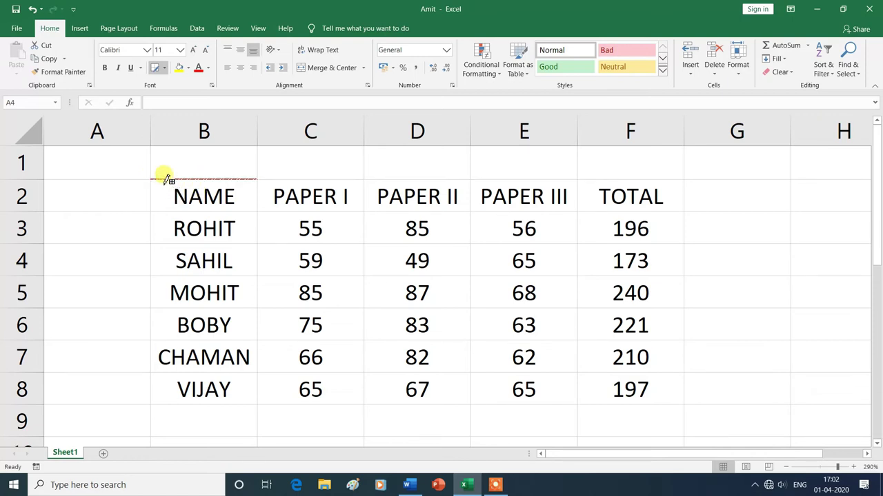
left_click_drag(155, 177, 158, 200)
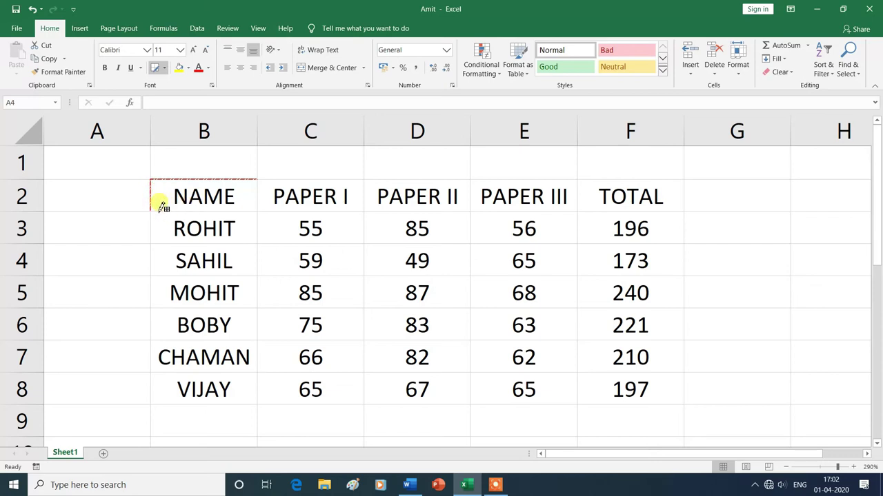
left_click_drag(155, 206, 232, 198)
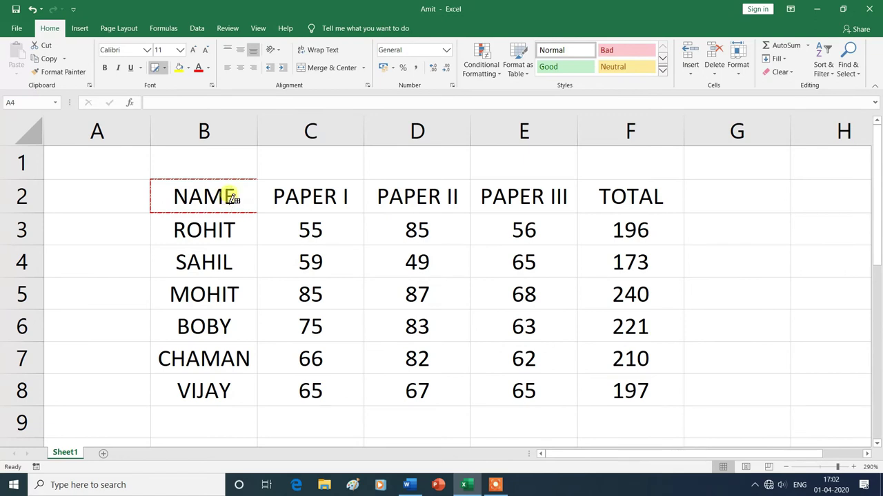
left_click_drag(257, 178, 257, 207)
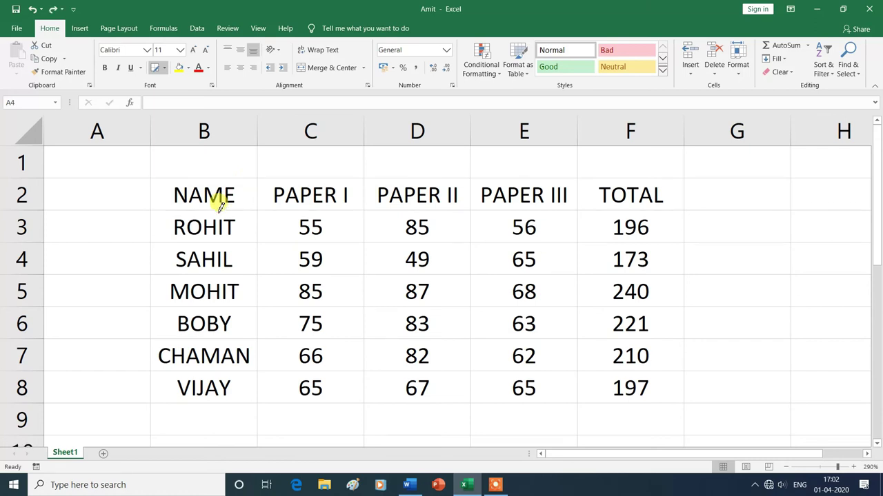
key("Escape")
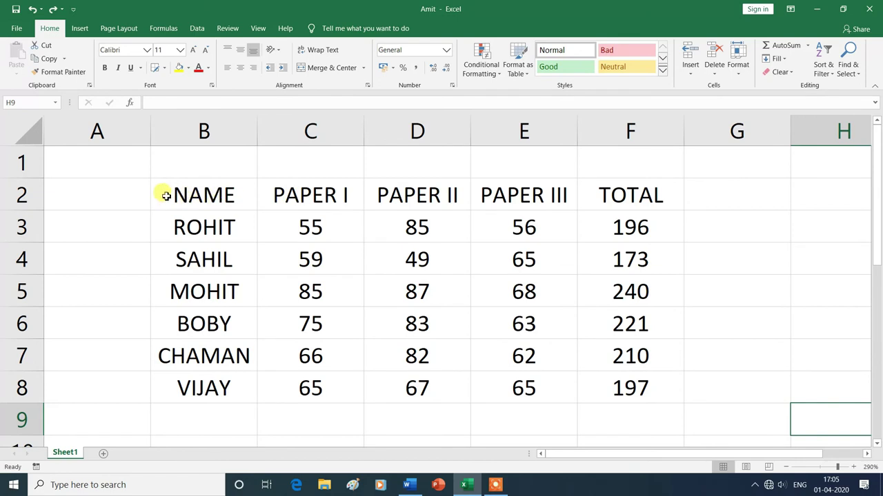
left_click_drag(159, 194, 593, 194)
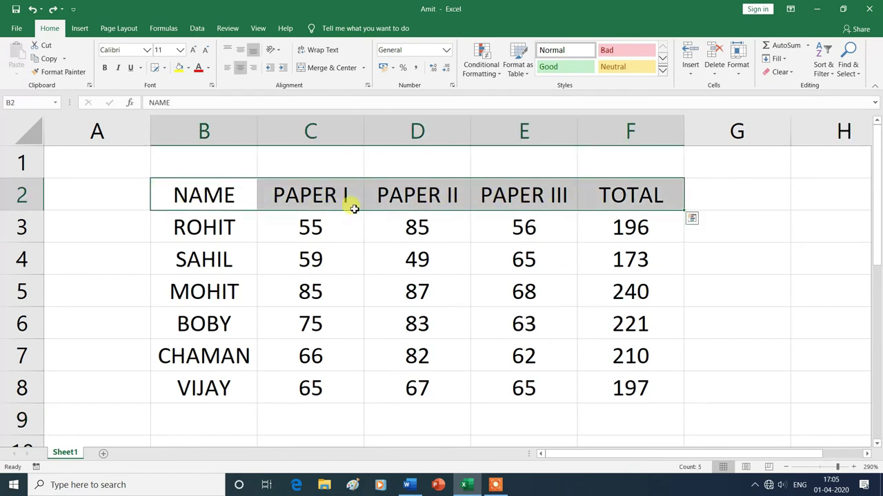
left_click(187, 70)
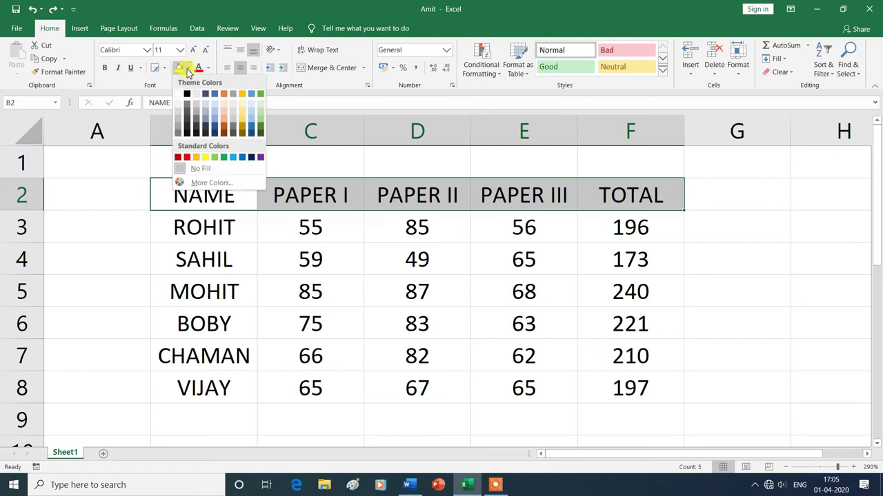
left_click(208, 159)
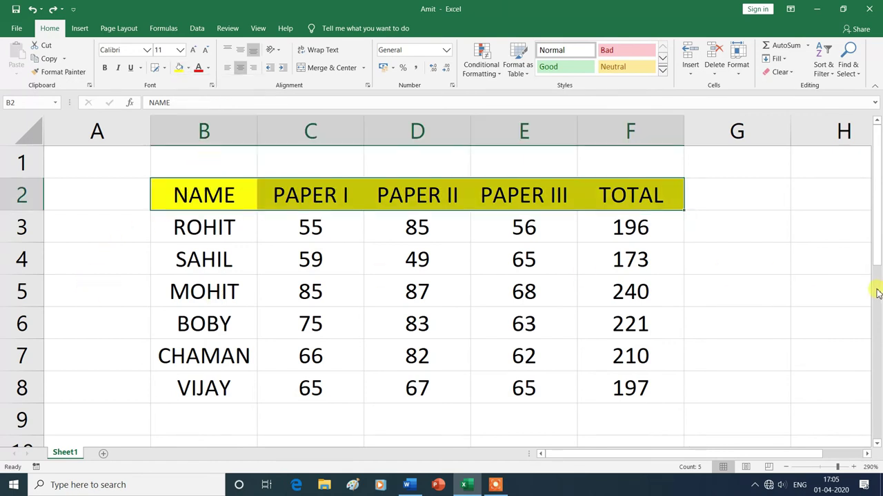
left_click(837, 292)
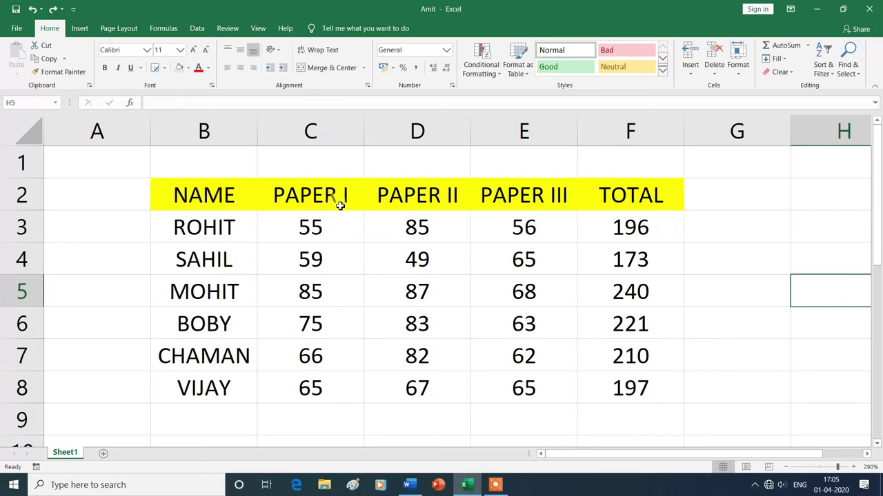
left_click_drag(166, 190, 586, 204)
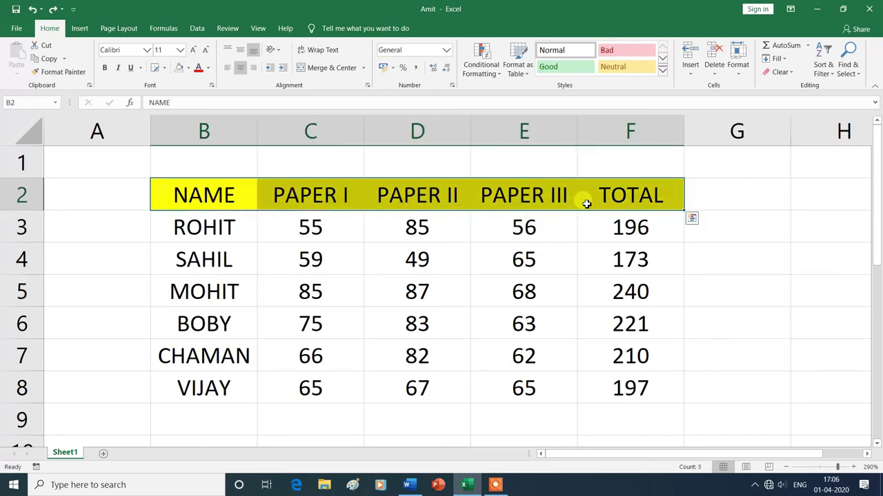
left_click(189, 69)
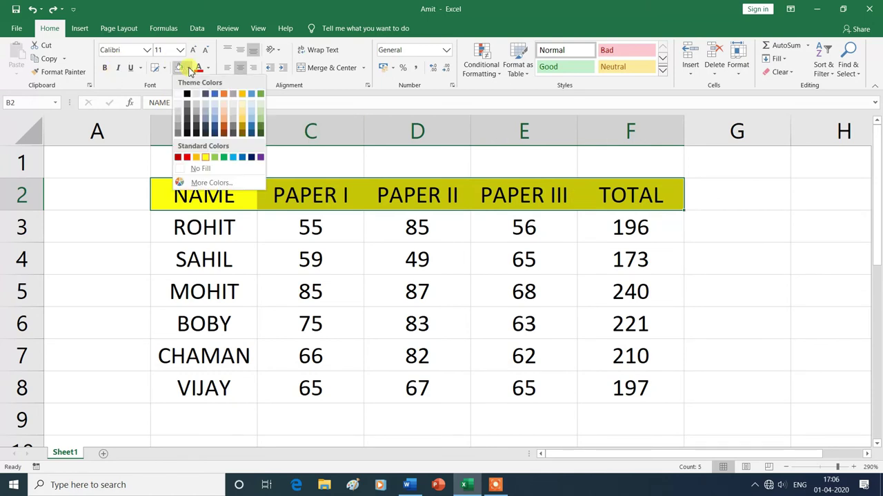
left_click(185, 169)
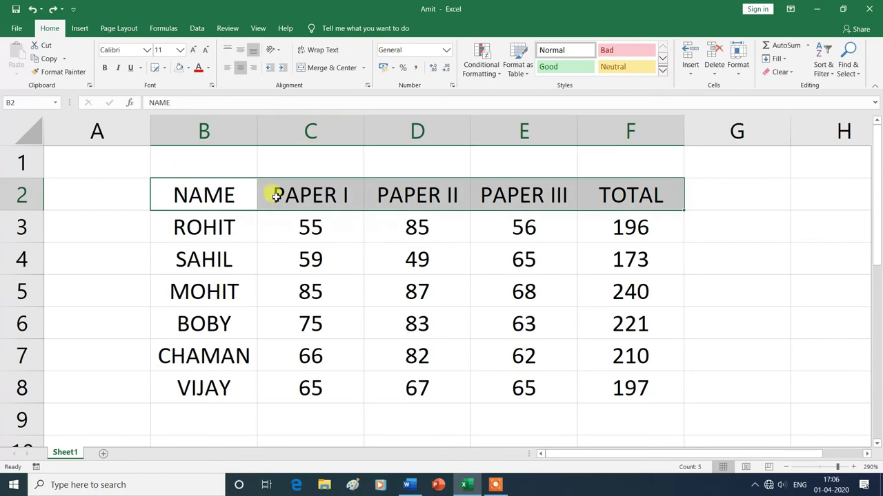
left_click(748, 269)
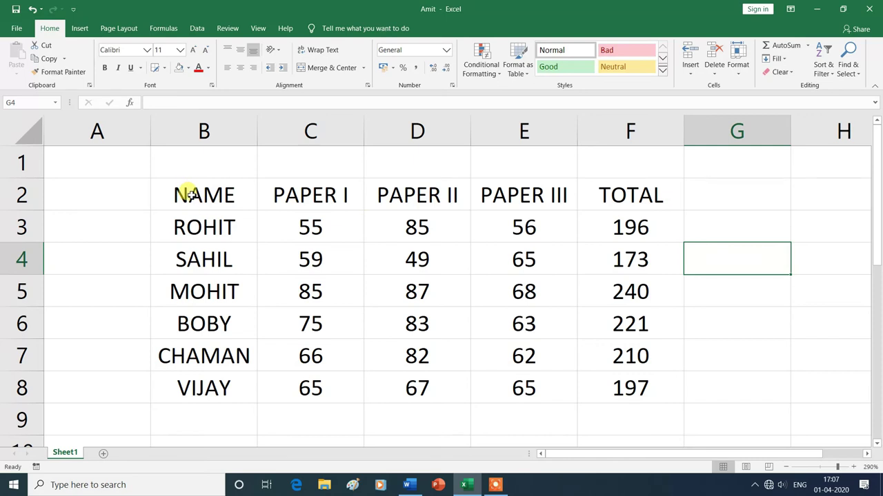
Turn the NAME to TOTAL headings in B2:F2 green
left_click_drag(160, 191, 595, 201)
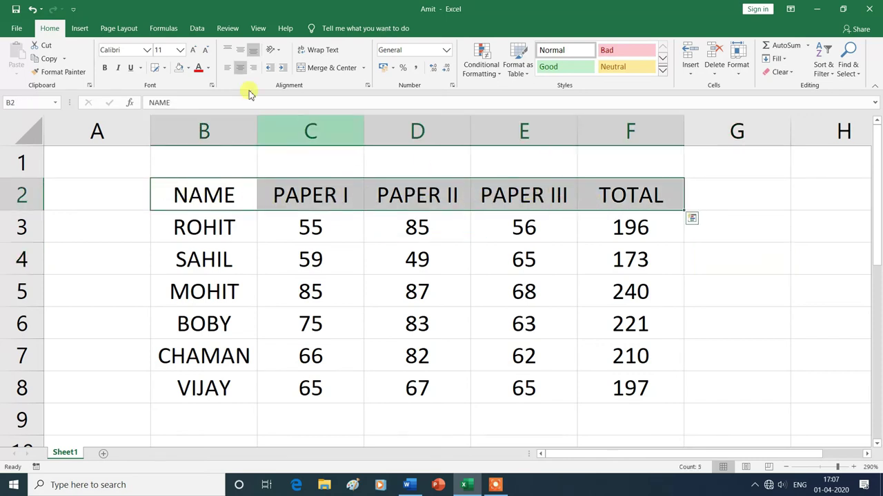
left_click(208, 70)
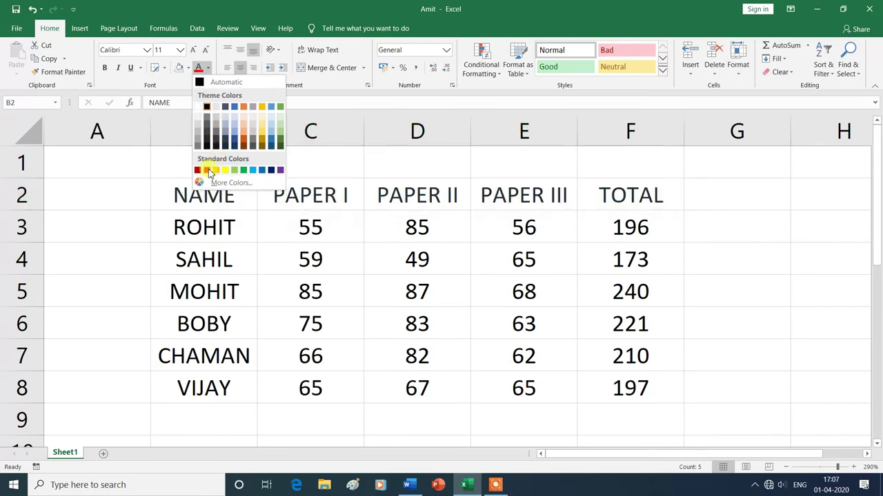
left_click(245, 173)
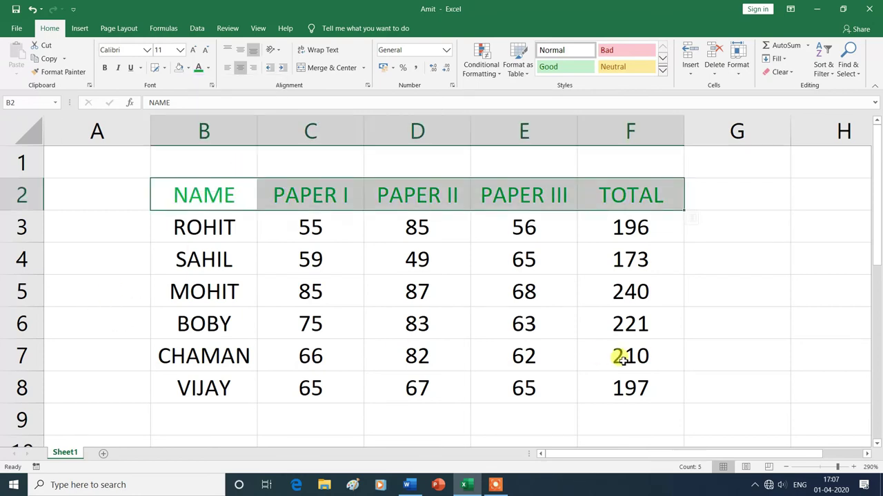
left_click(843, 331)
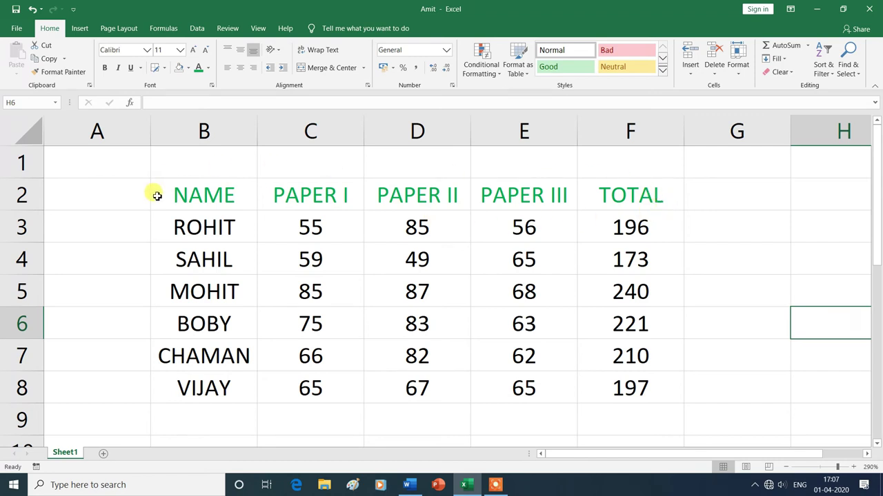
Reset the header row font colour to Automatic black
left_click_drag(157, 195, 605, 203)
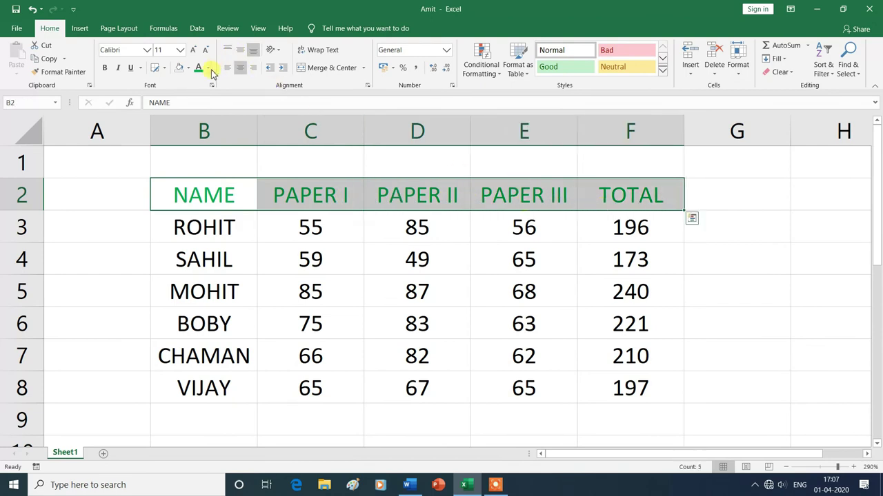
left_click(211, 69)
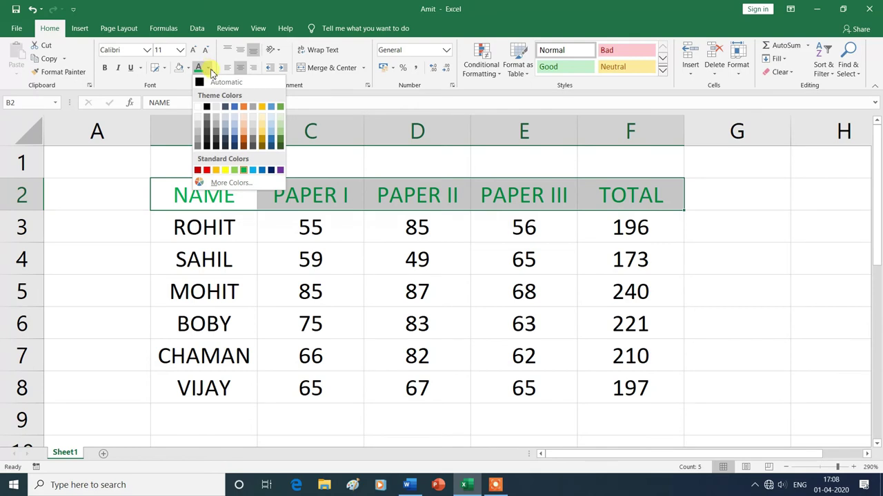
left_click(214, 82)
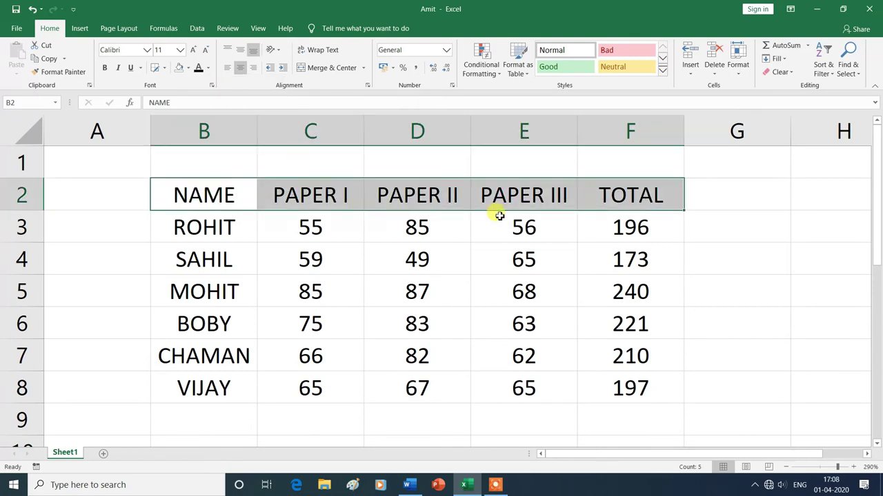
Apply the Algerian font to the B2:F2 headings NAME to TOTAL
left_click(847, 260)
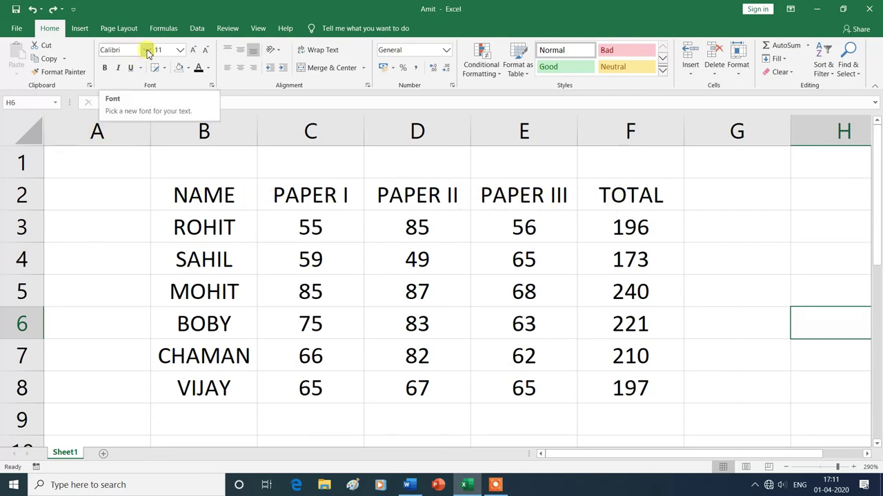
left_click_drag(161, 195, 465, 200)
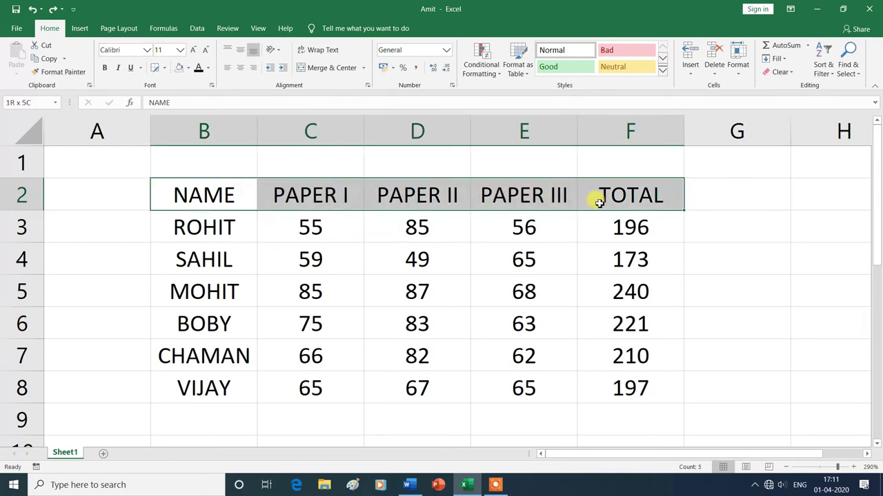
left_click_drag(465, 199, 597, 197)
left_click(147, 52)
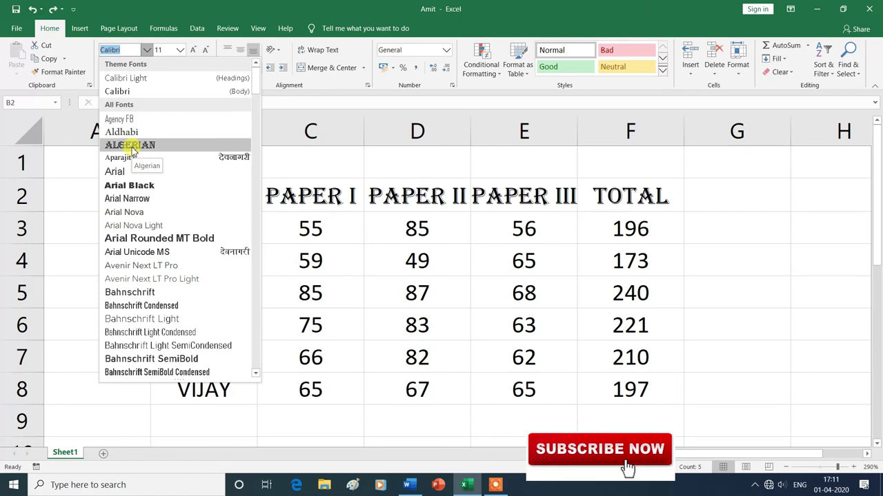
left_click(139, 146)
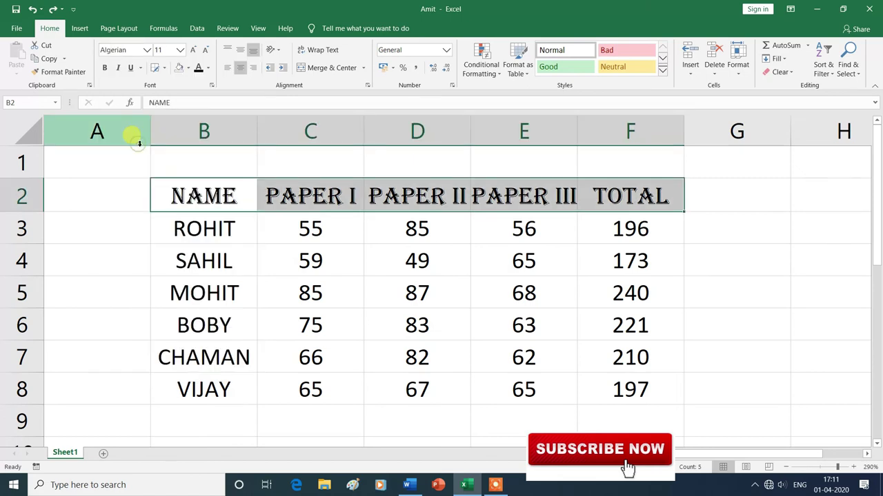
left_click(76, 425)
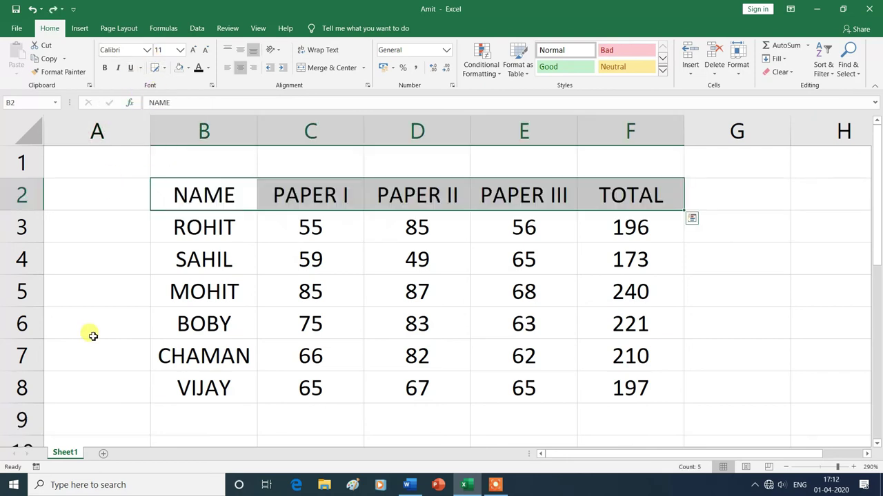
left_click(89, 335)
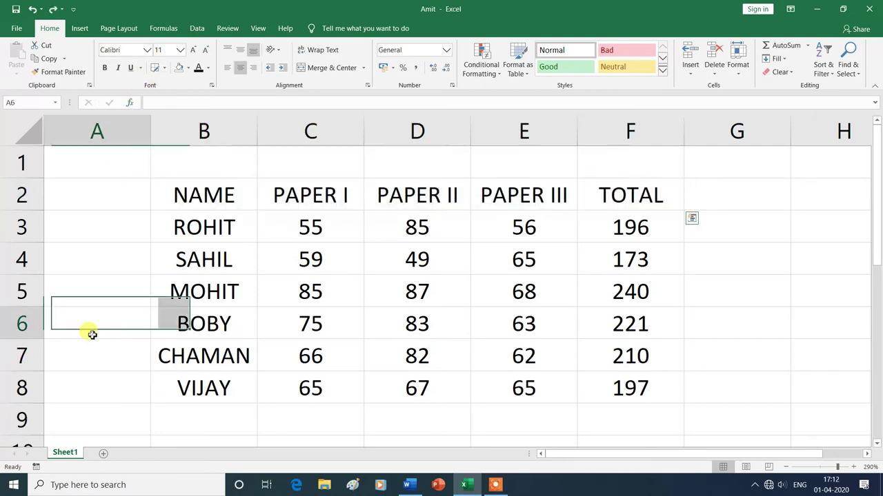
Enlarge the B2:F2 headings to font size 14, then undo back to 11
key("Down")
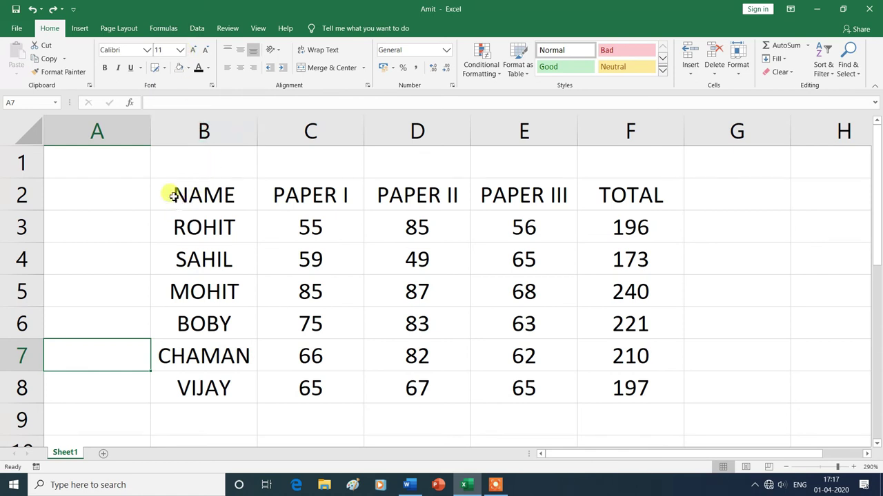
left_click_drag(173, 195, 595, 197)
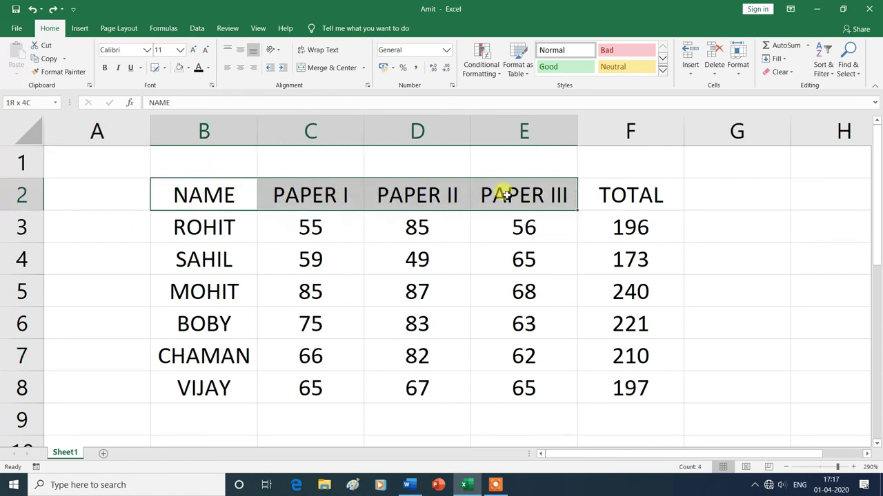
left_click_drag(596, 196, 614, 195)
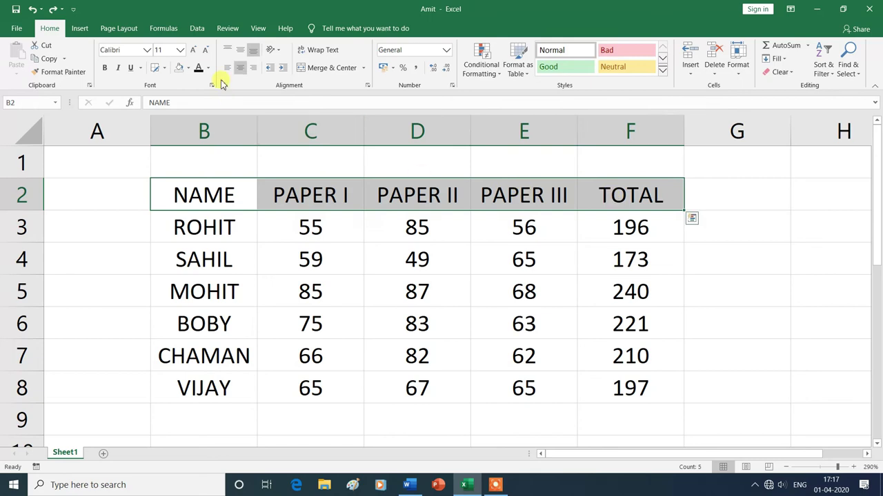
left_click(180, 50)
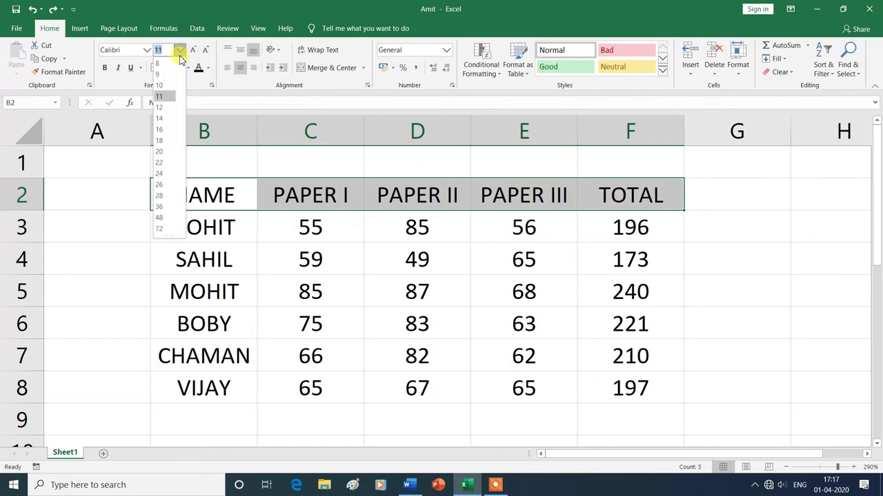
left_click(164, 119)
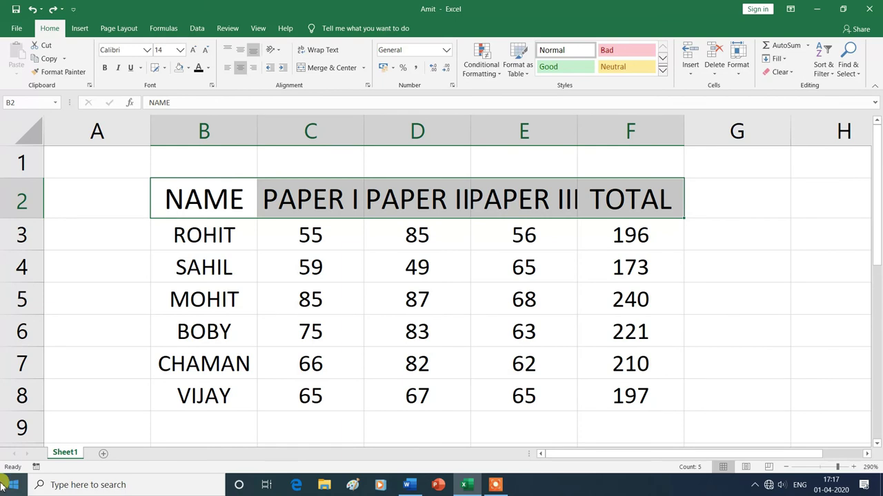
left_click(92, 420)
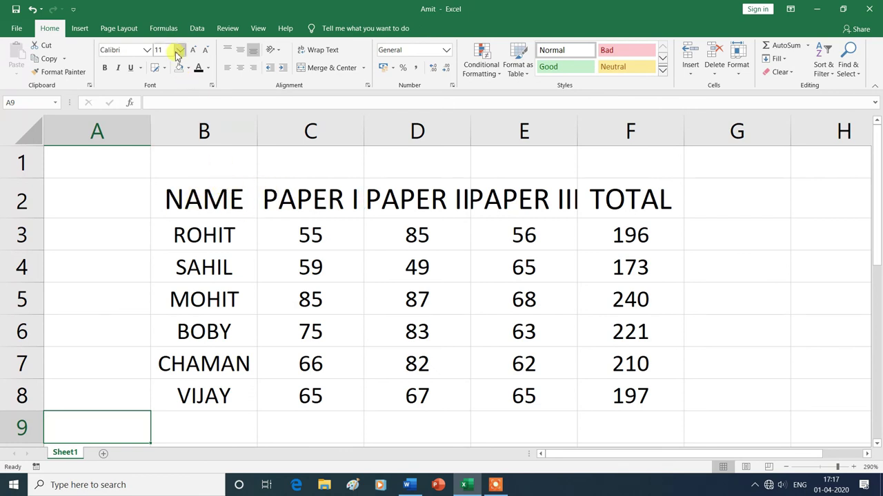
key("ctrl+z")
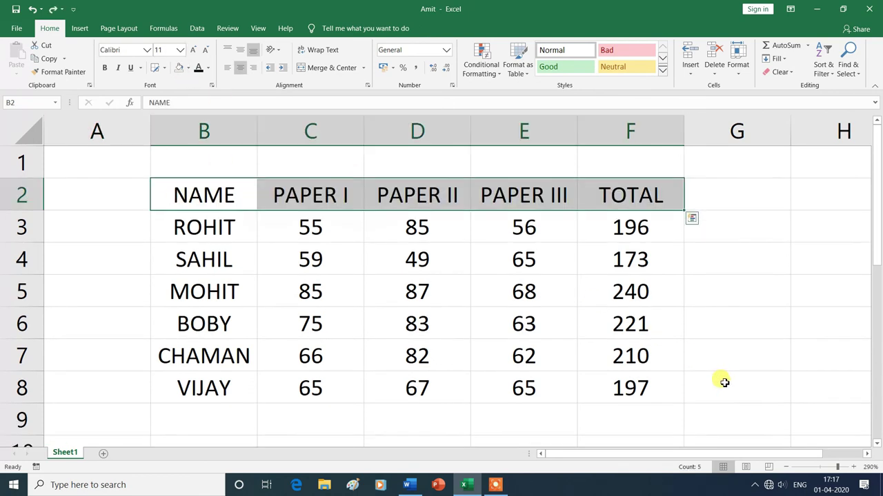
Grow the B2:F2 headings from size 11 through 12 and 14 to 16
left_click(83, 325)
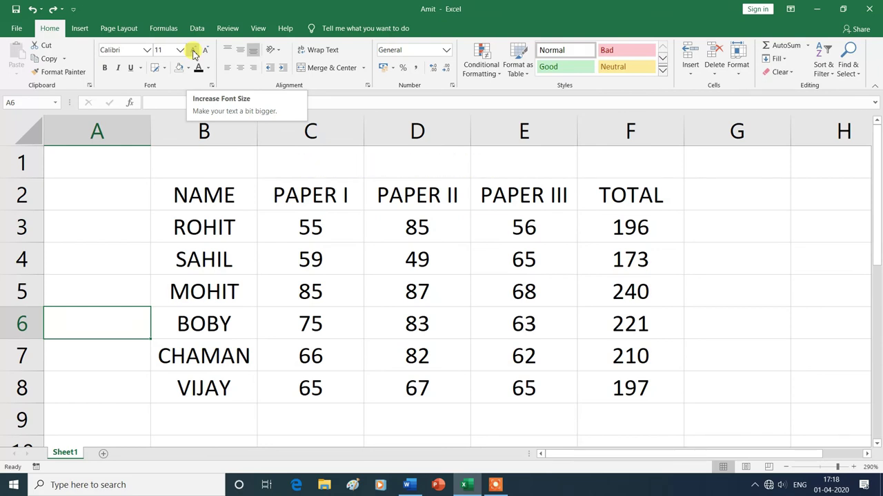
mouse_move(165, 192)
left_mouse_down()
mouse_move(532, 205)
mouse_move(587, 198)
left_mouse_up()
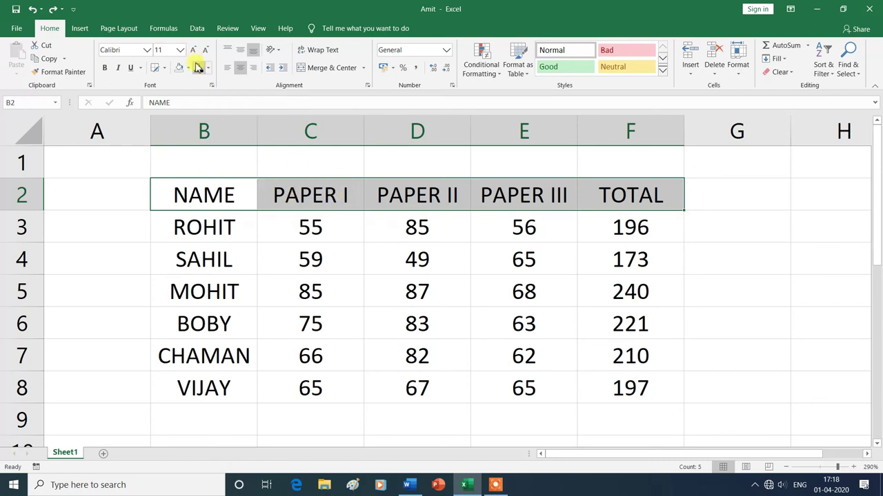
left_click(196, 53)
left_click(196, 52)
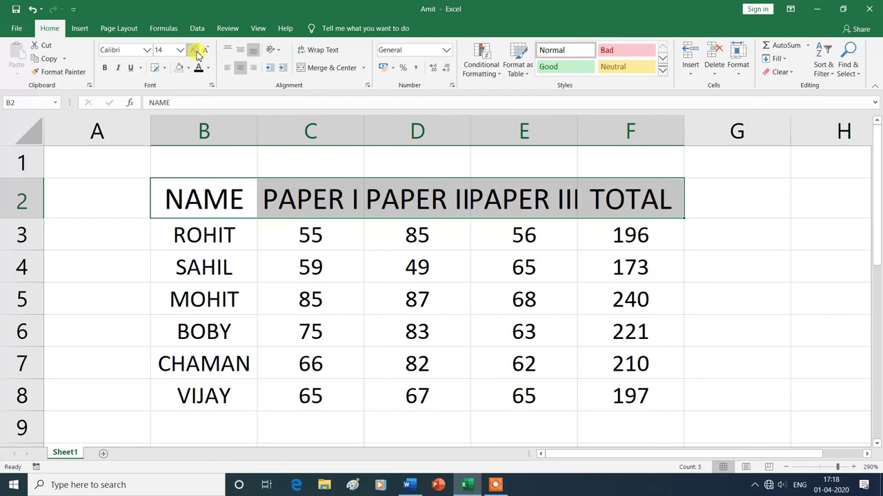
left_click(197, 53)
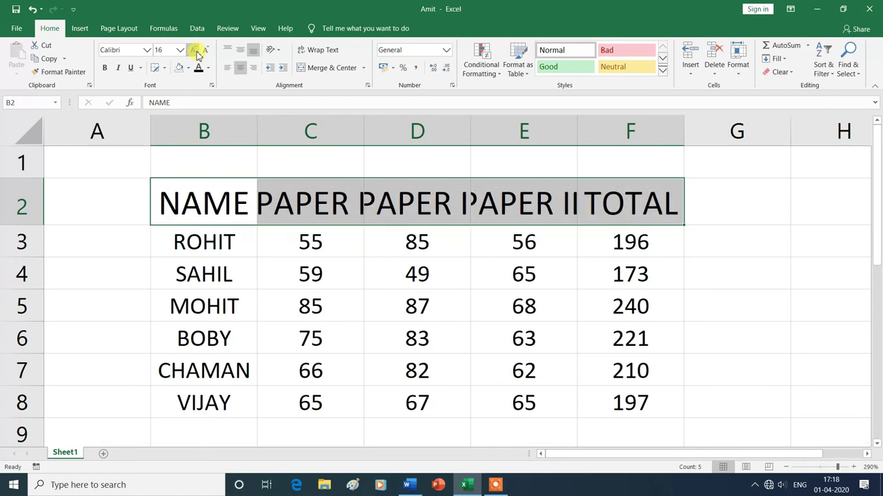
left_click(104, 316)
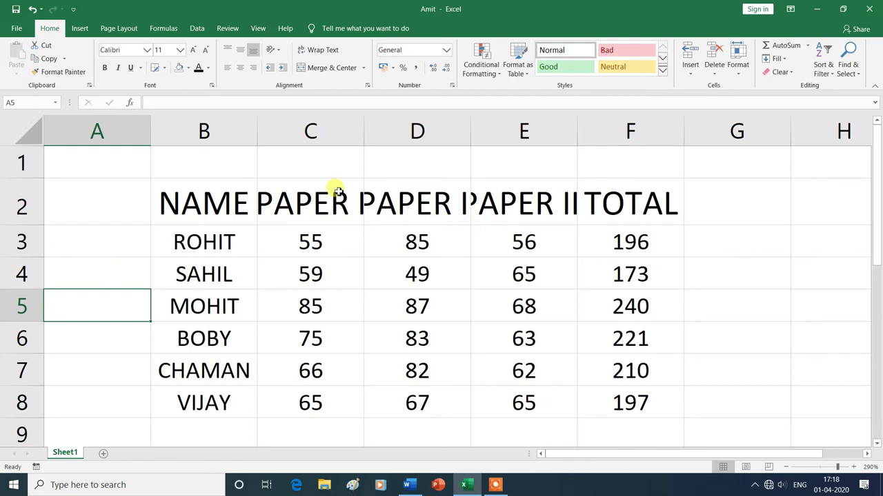
Shrink the B2:F2 headings from size 16 through 14, 12 and 11 to one step smaller
left_click_drag(160, 201, 599, 211)
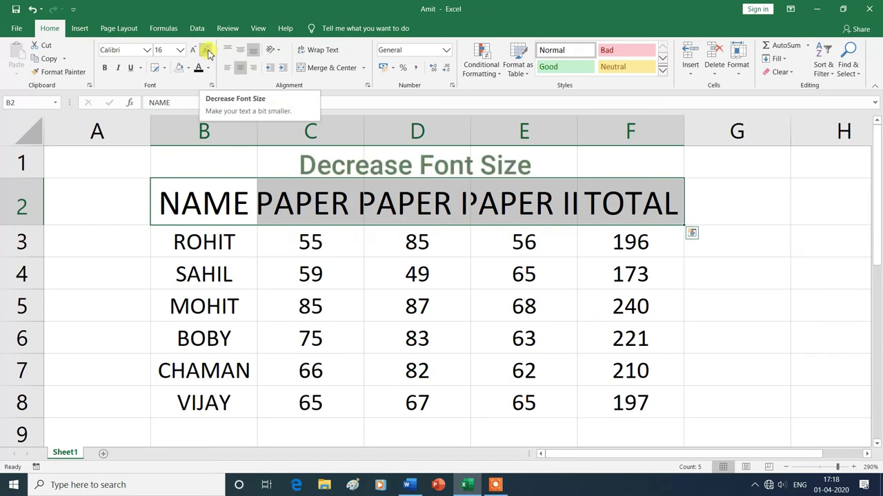
left_click(208, 53)
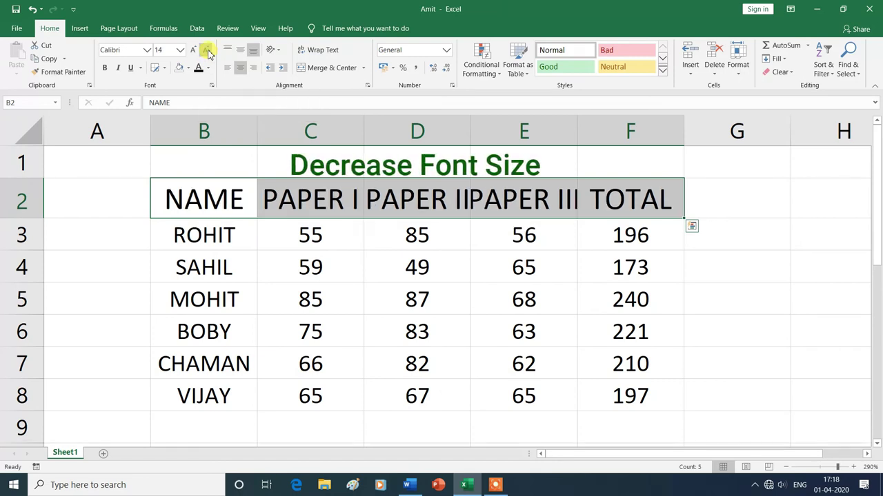
left_click(207, 53)
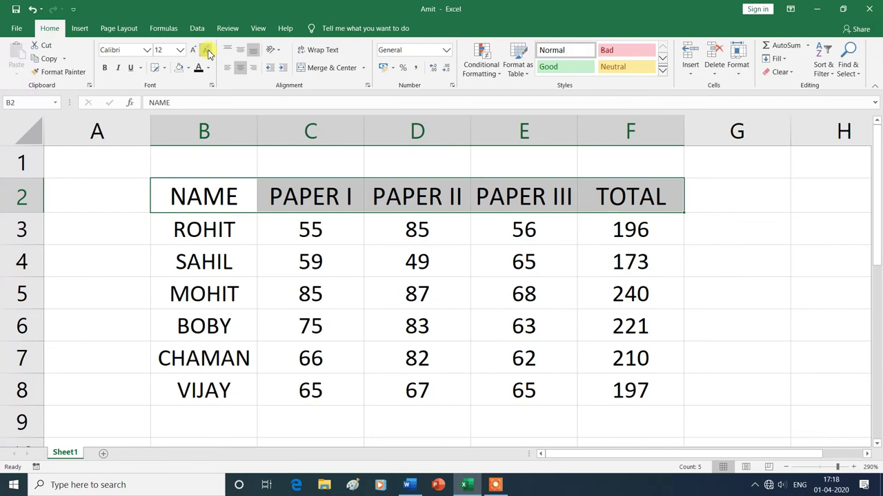
left_click(207, 53)
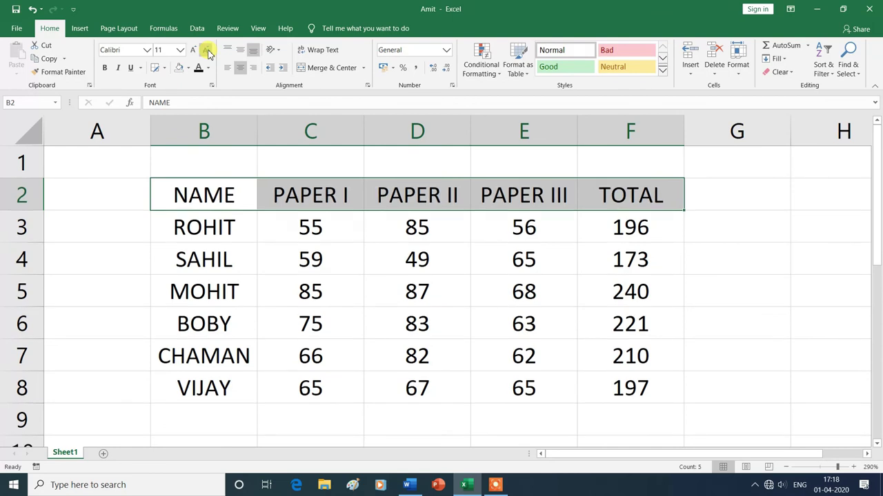
left_click(207, 53)
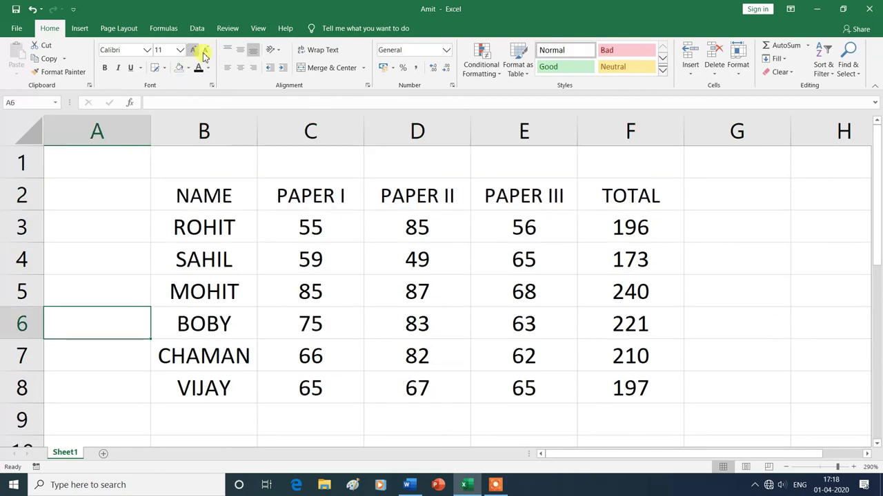